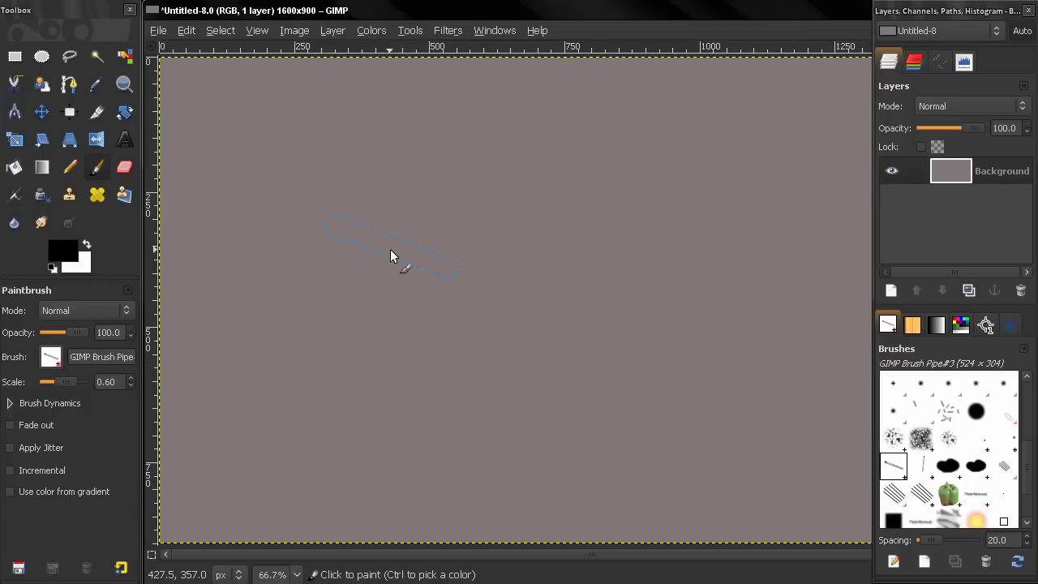
# Preview the GIMP Brush Pipe matchstick brush, then paint a matchstick pile at the upper left
pyautogui.click(892, 466)
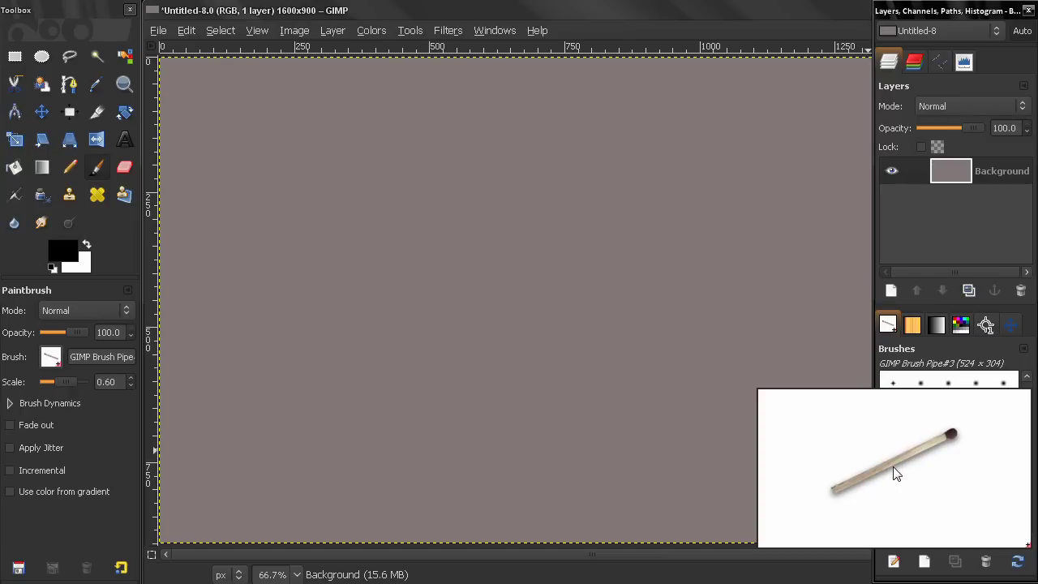
pyautogui.click(896, 474)
pyautogui.click(920, 474)
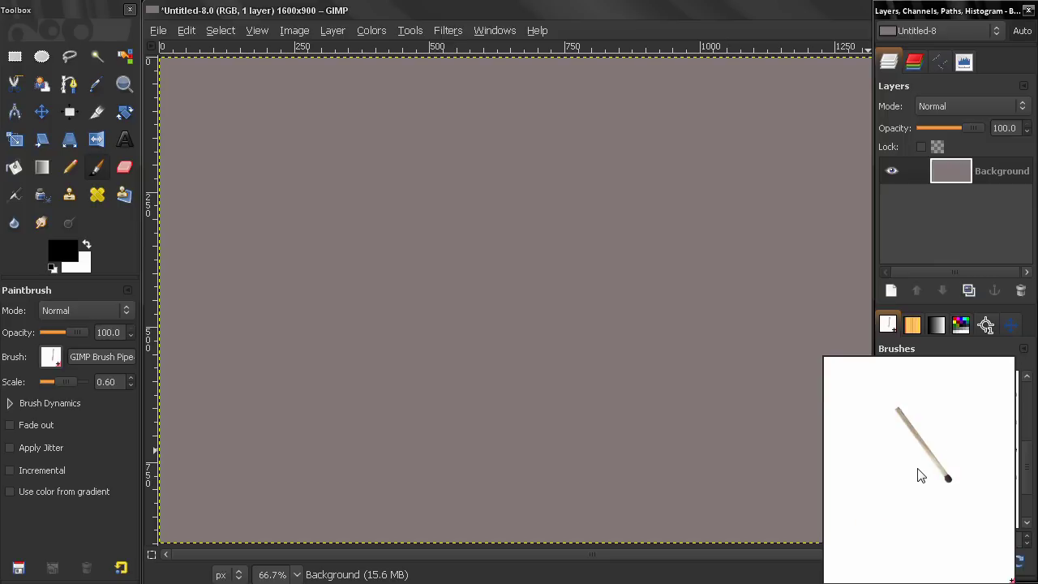
pyautogui.click(898, 473)
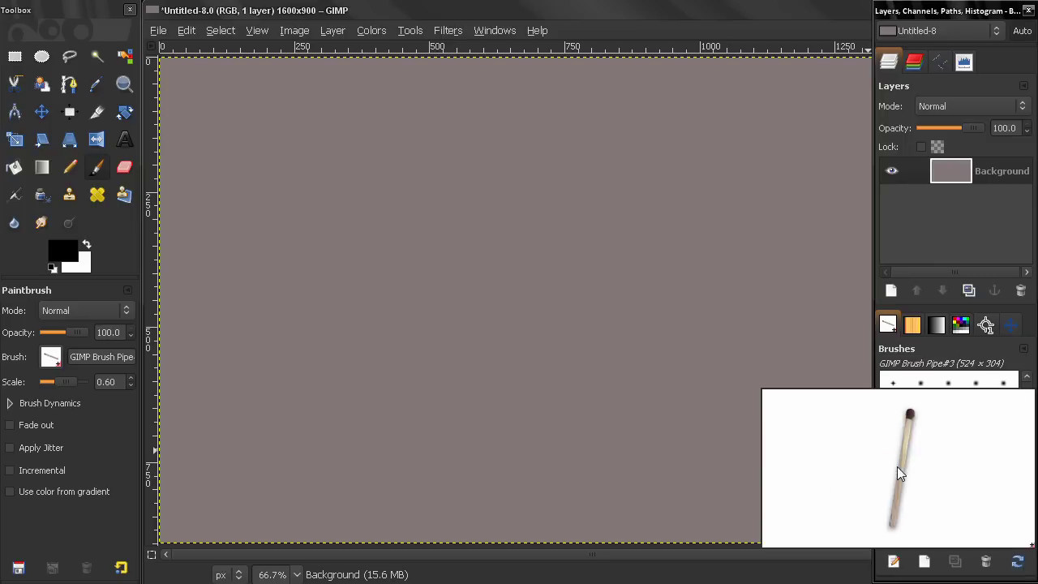
pyautogui.moveTo(293, 143)
pyautogui.mouseDown()
pyautogui.moveTo(286, 204)
pyautogui.moveTo(346, 197)
pyautogui.moveTo(288, 142)
pyautogui.moveTo(255, 159)
pyautogui.moveTo(230, 225)
pyautogui.moveTo(251, 266)
pyautogui.moveTo(285, 284)
pyautogui.moveTo(367, 231)
pyautogui.moveTo(248, 155)
pyautogui.moveTo(236, 134)
pyautogui.moveTo(232, 170)
pyautogui.moveTo(260, 263)
pyautogui.moveTo(288, 249)
pyautogui.moveTo(328, 189)
pyautogui.moveTo(373, 154)
pyautogui.moveTo(395, 159)
pyautogui.moveTo(370, 265)
pyautogui.moveTo(294, 310)
pyautogui.moveTo(240, 310)
pyautogui.moveTo(236, 331)
pyautogui.moveTo(251, 355)
pyautogui.moveTo(284, 268)
pyautogui.mouseUp()
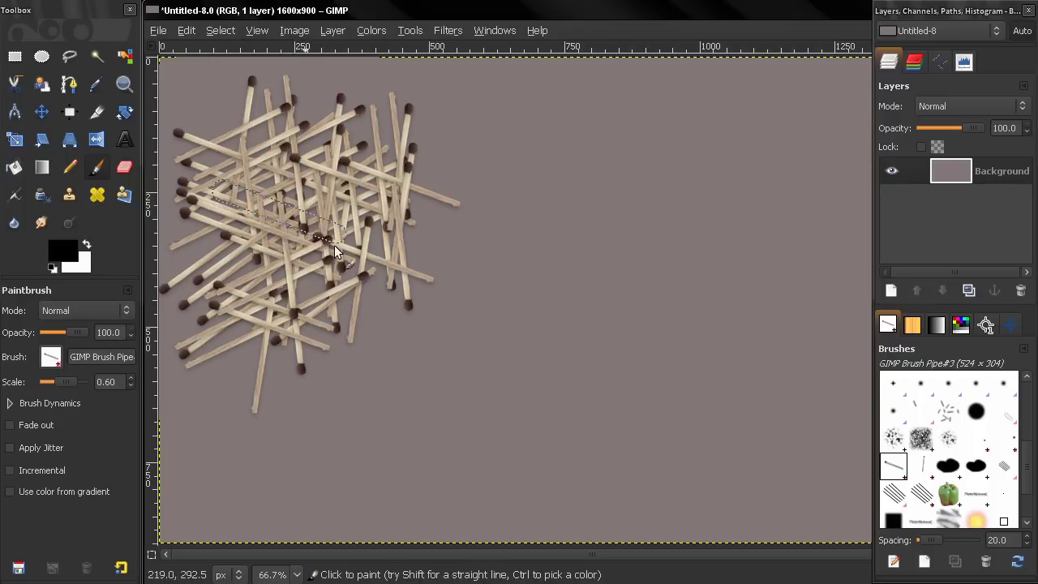
# Paint a second matchstick cluster on the right and loose matches across the lower middle
pyautogui.click(920, 464)
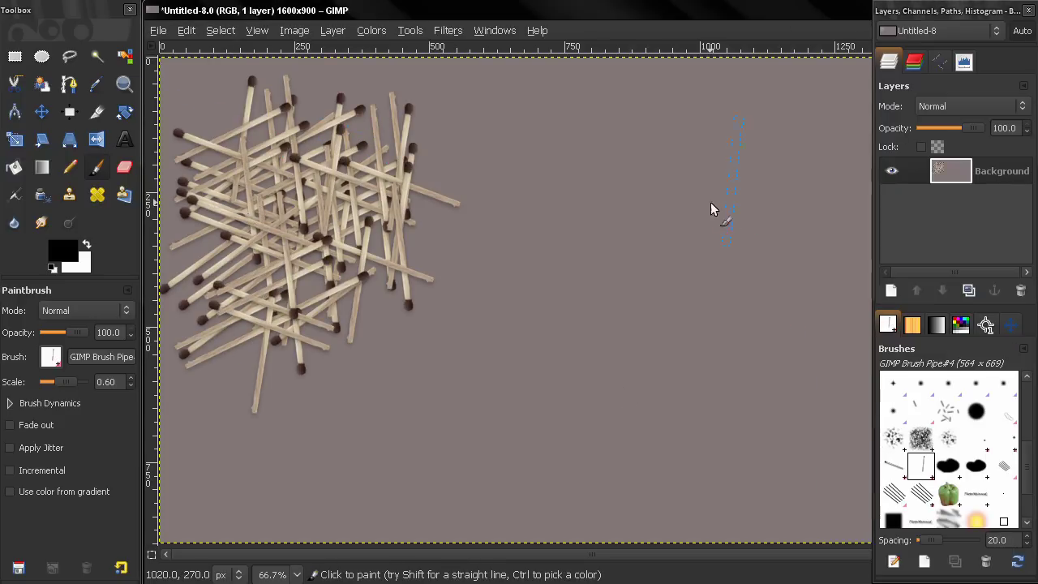
pyautogui.moveTo(714, 208)
pyautogui.mouseDown()
pyautogui.moveTo(671, 238)
pyautogui.moveTo(656, 279)
pyautogui.moveTo(682, 324)
pyautogui.moveTo(744, 311)
pyautogui.moveTo(737, 288)
pyautogui.moveTo(682, 261)
pyautogui.moveTo(631, 280)
pyautogui.moveTo(611, 328)
pyautogui.moveTo(631, 372)
pyautogui.moveTo(696, 392)
pyautogui.moveTo(702, 338)
pyautogui.moveTo(631, 318)
pyautogui.moveTo(589, 341)
pyautogui.moveTo(566, 408)
pyautogui.moveTo(606, 444)
pyautogui.moveTo(641, 445)
pyautogui.moveTo(651, 462)
pyautogui.moveTo(599, 458)
pyautogui.moveTo(542, 402)
pyautogui.moveTo(654, 391)
pyautogui.moveTo(689, 312)
pyautogui.moveTo(578, 196)
pyautogui.moveTo(555, 198)
pyautogui.moveTo(574, 231)
pyautogui.moveTo(540, 306)
pyautogui.moveTo(462, 399)
pyautogui.moveTo(366, 479)
pyautogui.moveTo(296, 509)
pyautogui.moveTo(208, 474)
pyautogui.mouseUp()
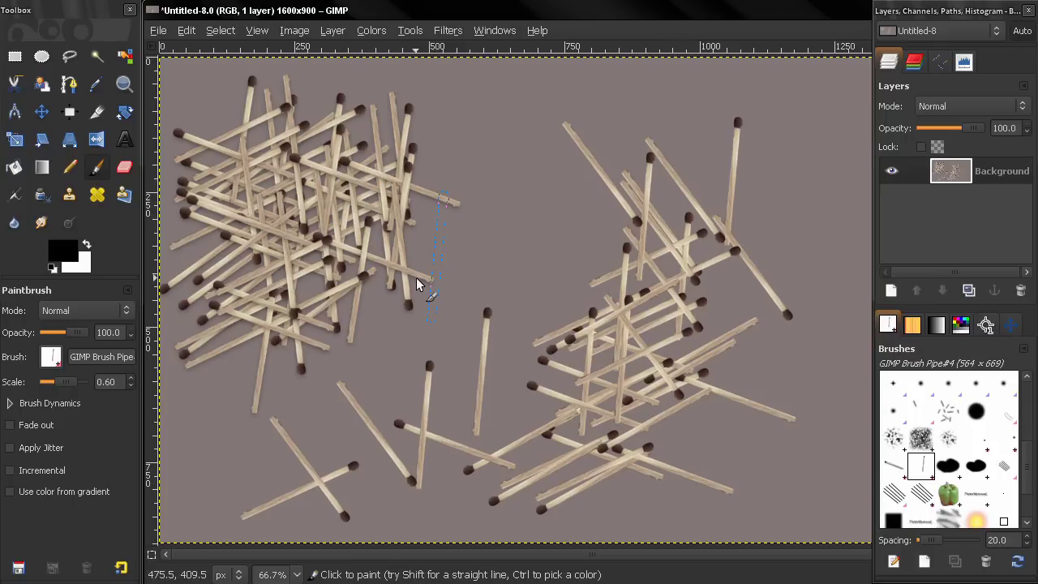
# Close the painted test image without saving it
pyautogui.click(159, 32)
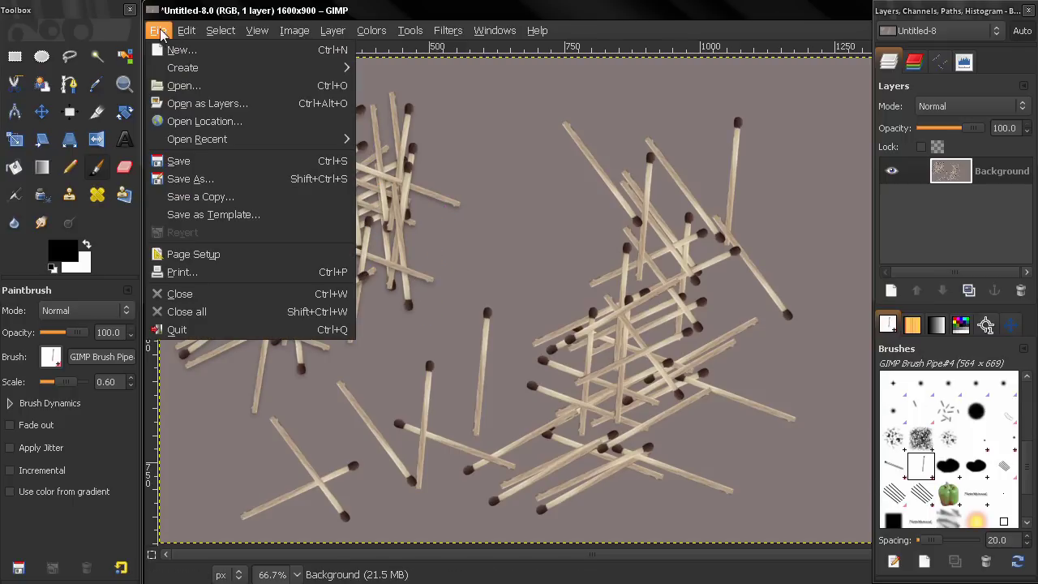
pyautogui.click(200, 292)
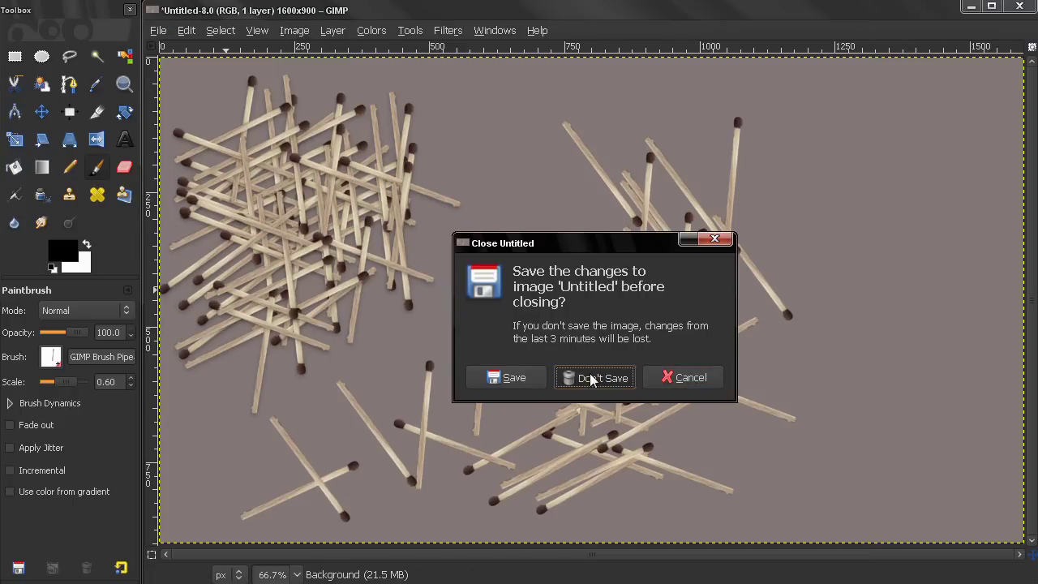
pyautogui.click(591, 379)
# Open animated brush.xcf from the recent files list
pyautogui.click(158, 32)
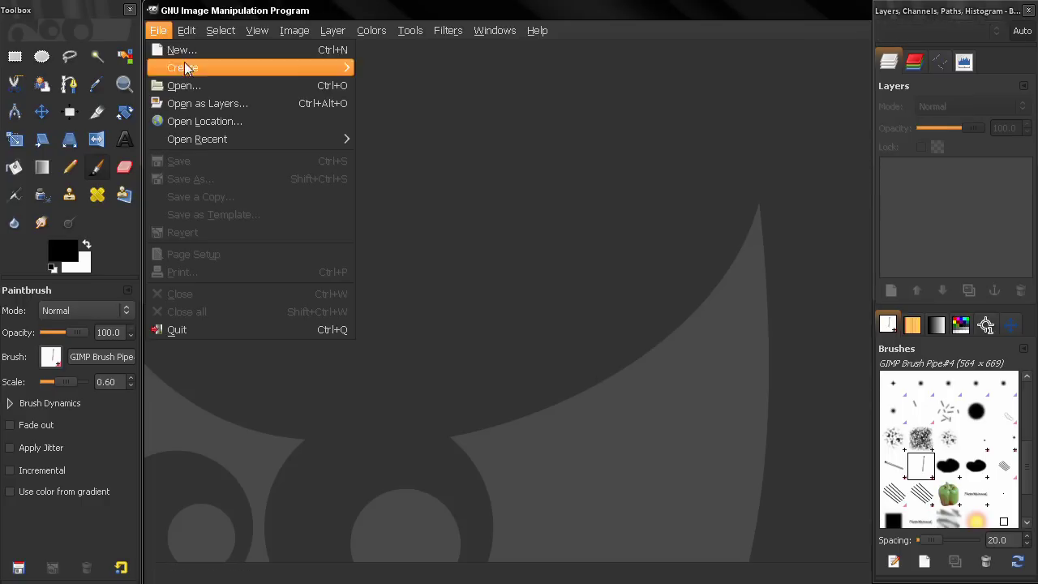
pyautogui.moveTo(251, 140)
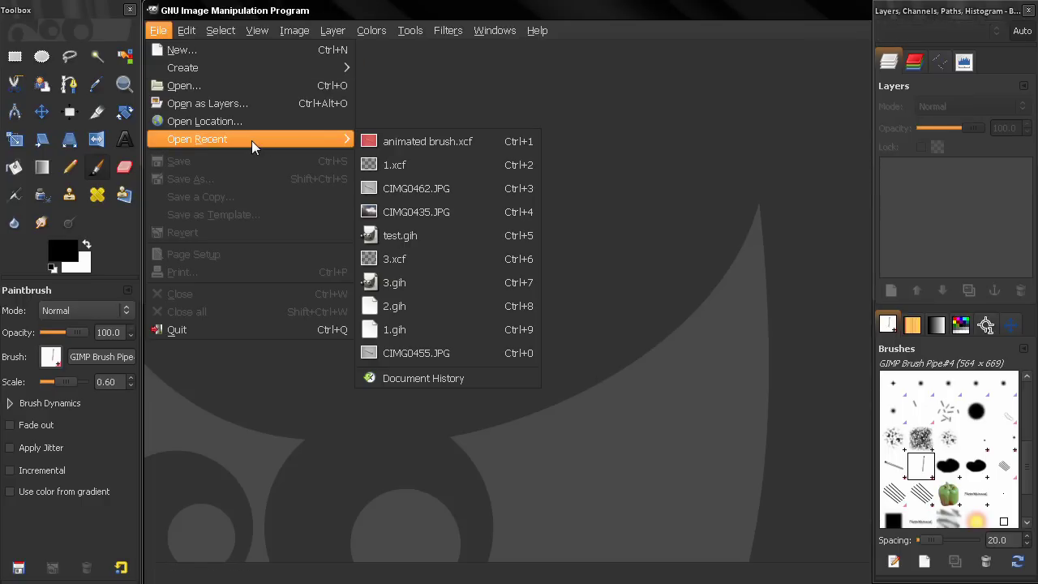
pyautogui.click(414, 143)
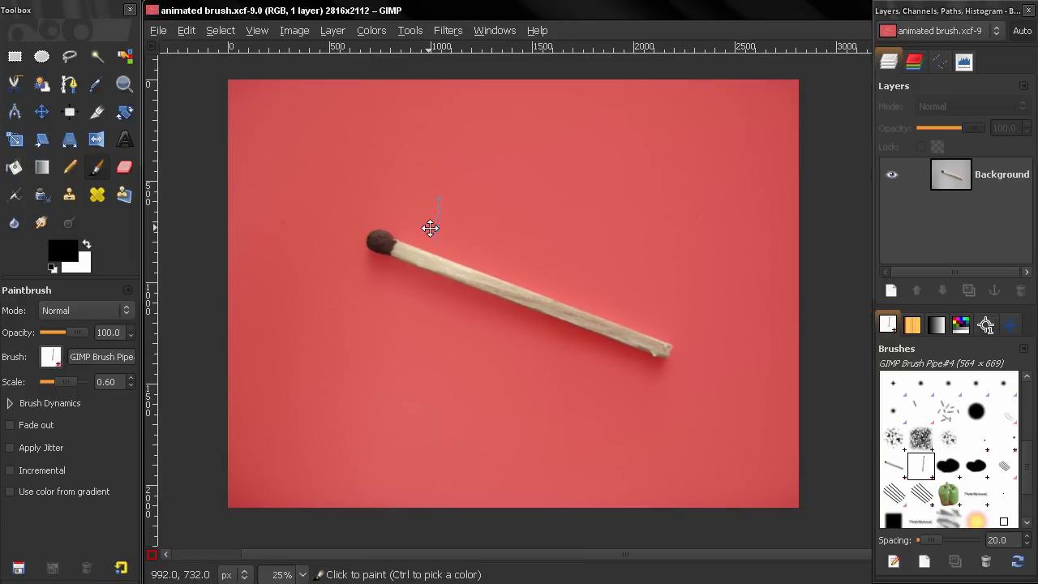
# Convert the quick mask to a selection, touch up the mask, then reselect the matchstick outline
pyautogui.click(153, 552)
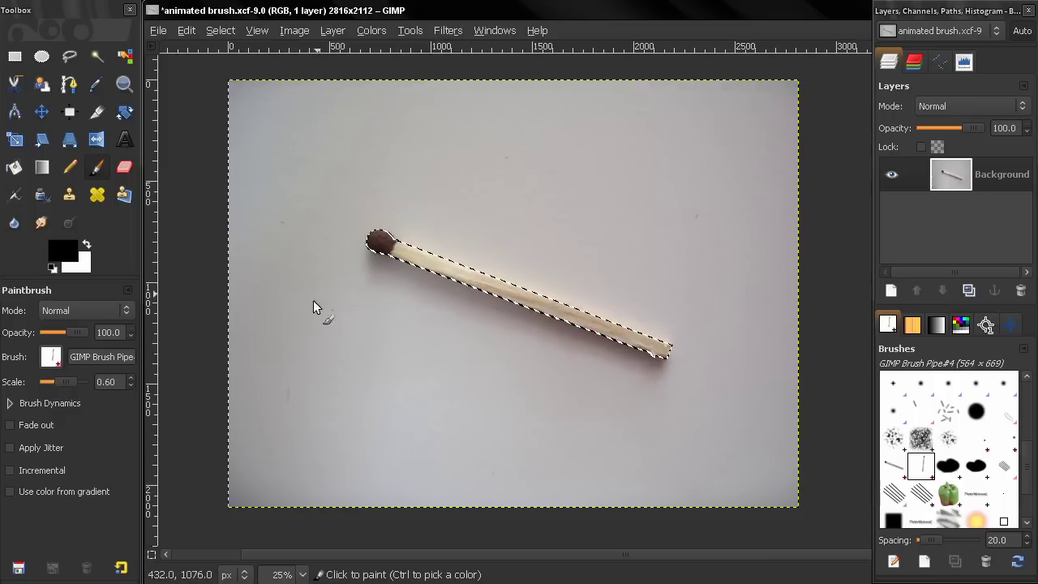
pyautogui.click(151, 554)
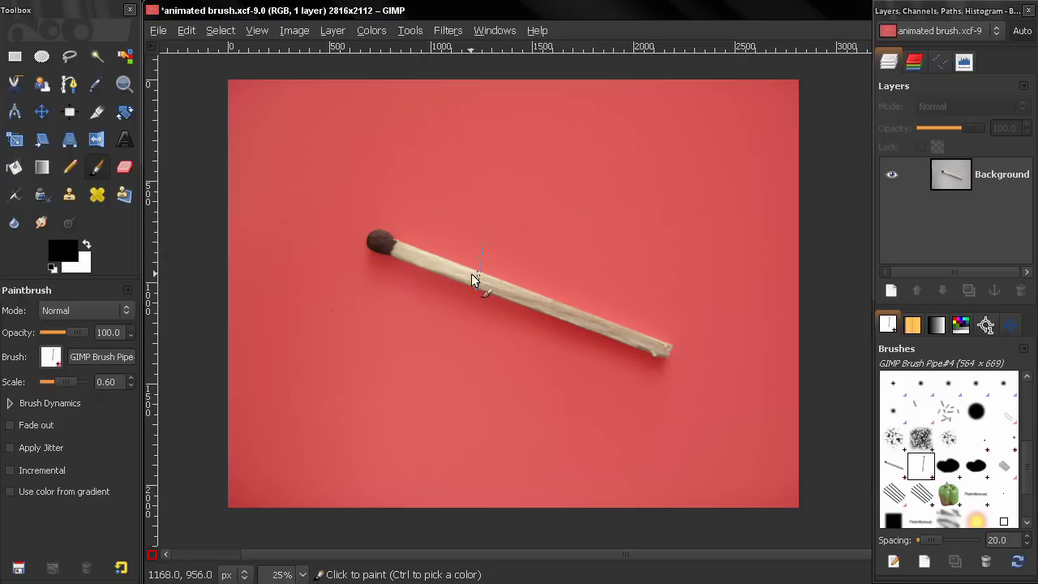
pyautogui.click(152, 555)
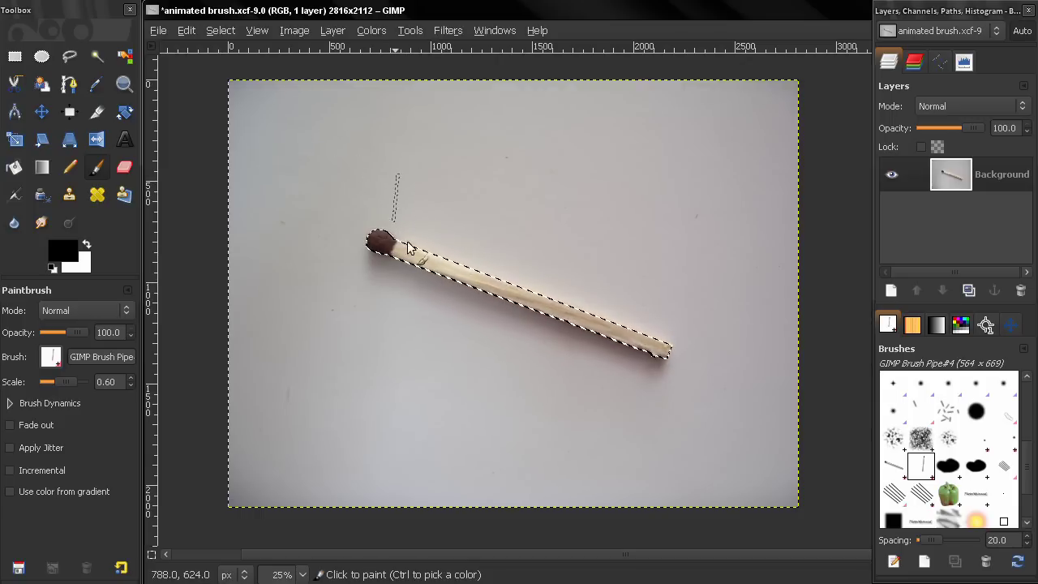
# Feather the matchstick selection by 4 pixels
pyautogui.click(221, 30)
pyautogui.click(250, 180)
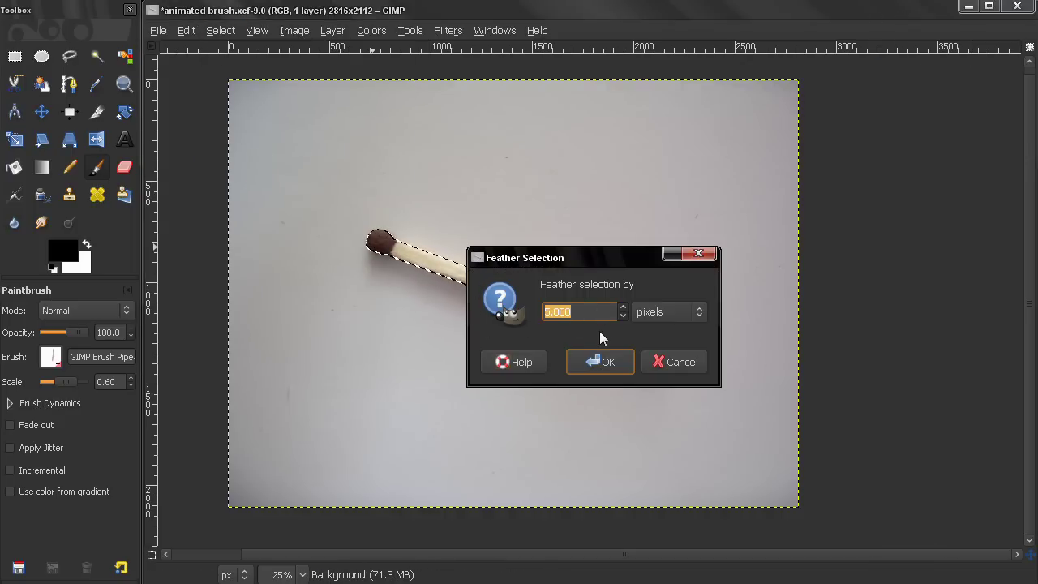
pyautogui.click(622, 316)
pyautogui.click(597, 357)
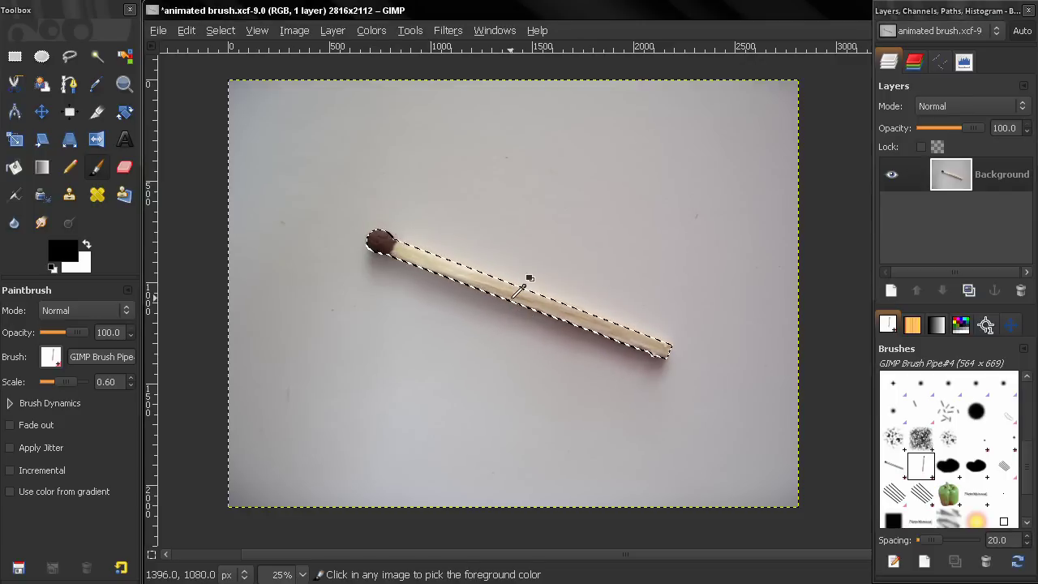
pyautogui.hotkey('ctrl', 'shift', 'a')
pyautogui.hotkey('ctrl', 'z')
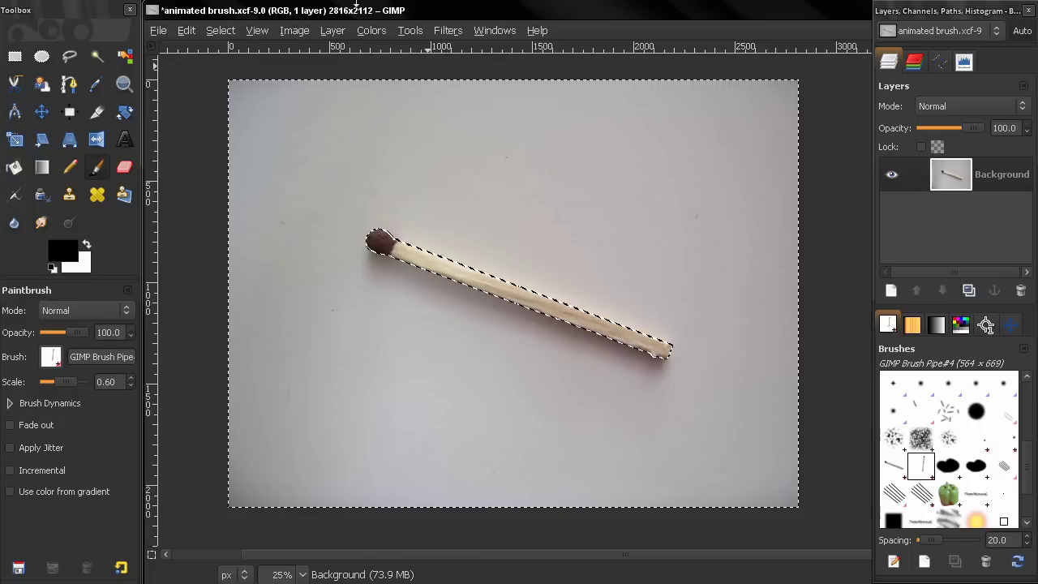
# Invert the selection, add an alpha channel to Background, delete the surroundings, and deselect
pyautogui.click(220, 30)
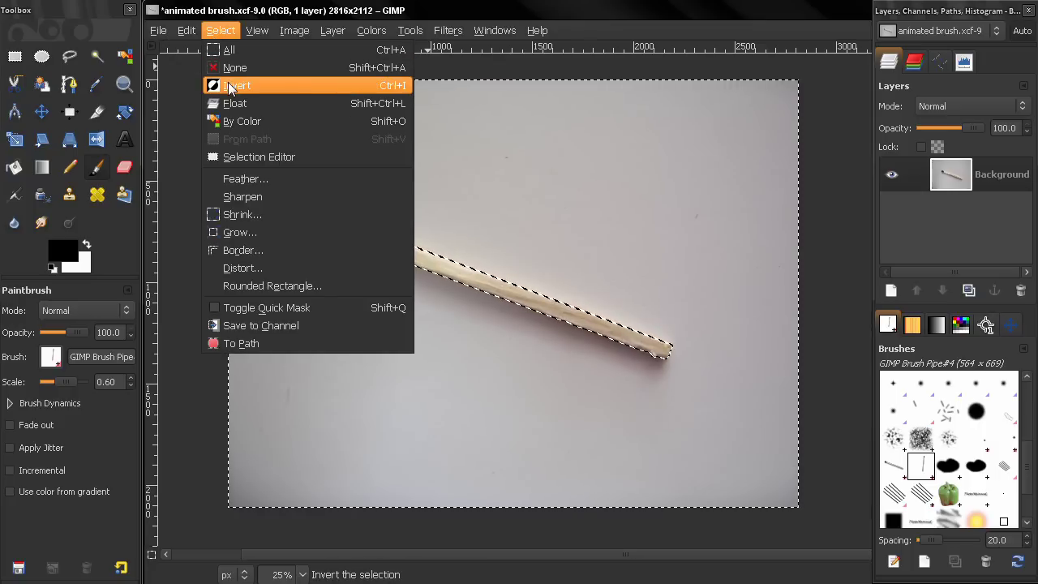
pyautogui.click(333, 30)
pyautogui.click(630, 13)
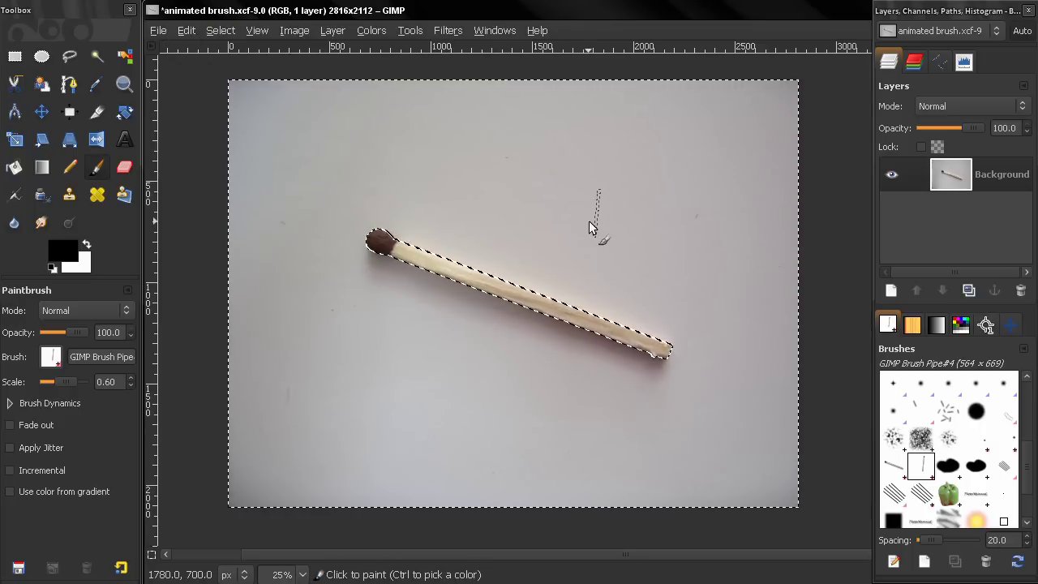
pyautogui.click(949, 180)
pyautogui.rightClick(951, 179)
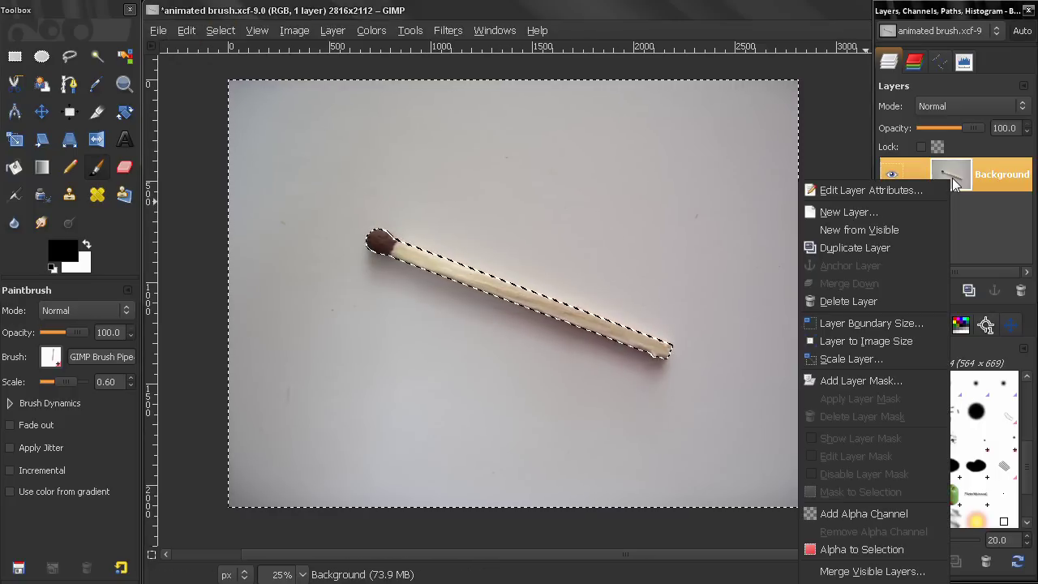
pyautogui.click(853, 513)
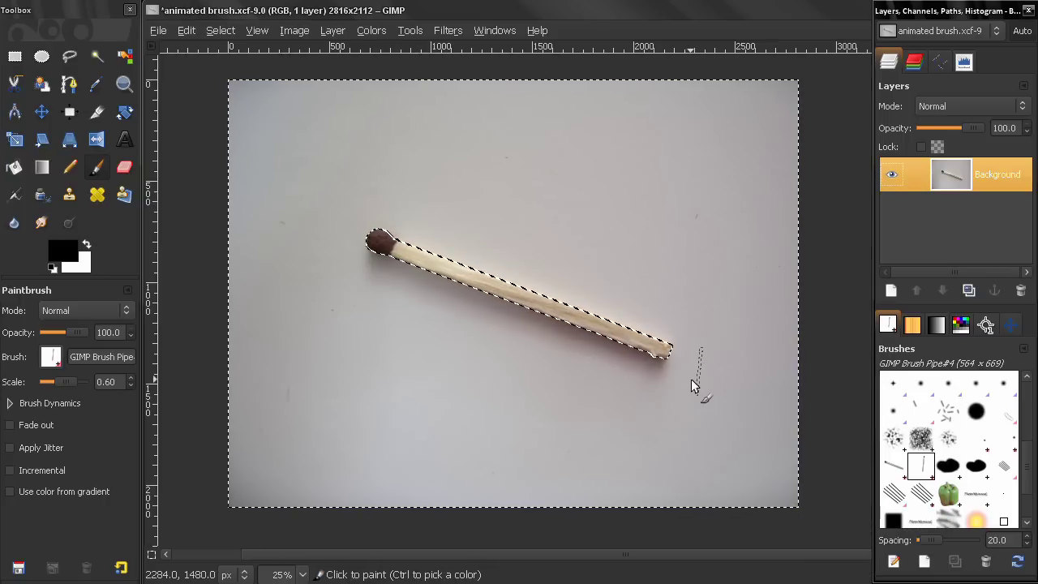
pyautogui.press('Delete')
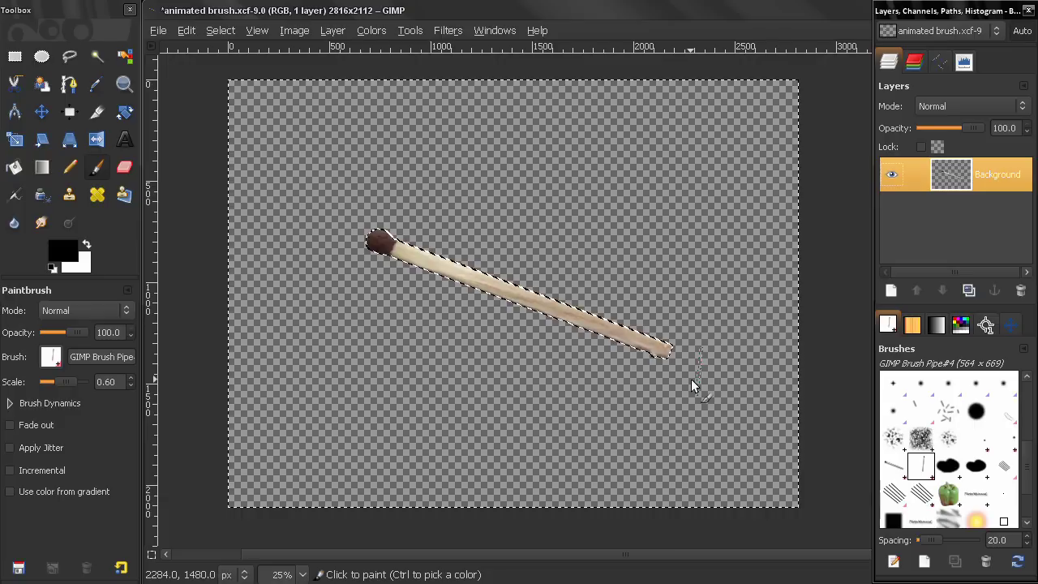
pyautogui.hotkey('shift', 'ctrl', 'a')
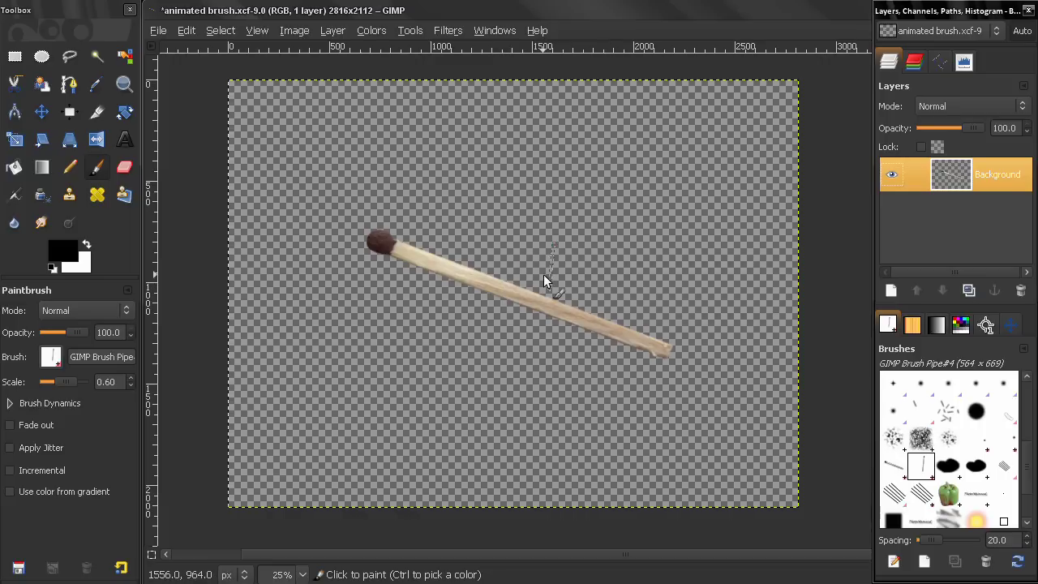
# Duplicate the matchstick layer until copies reach Background copy#3
pyautogui.click(968, 291)
pyautogui.click(967, 293)
pyautogui.click(966, 293)
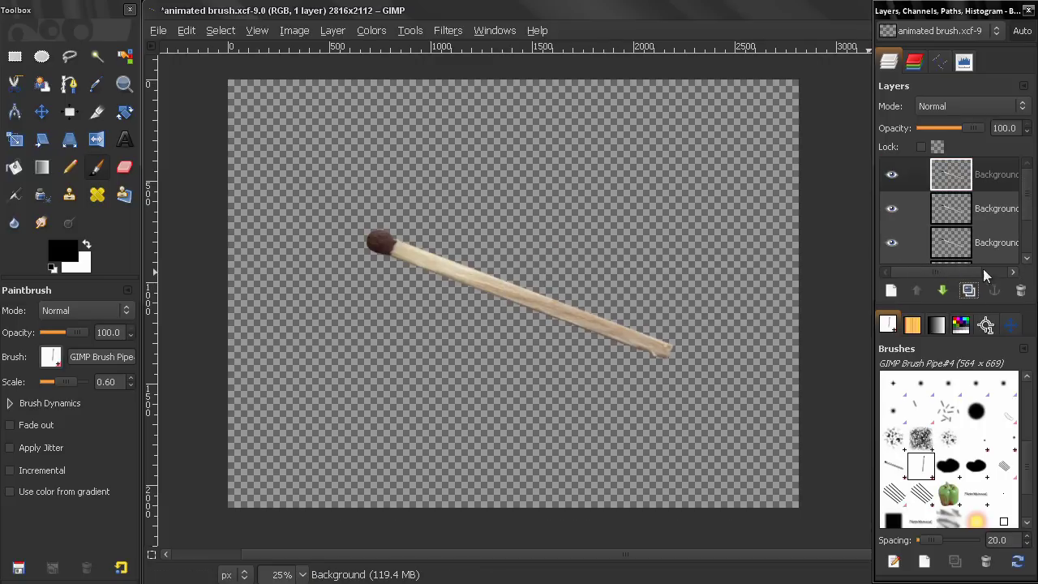
pyautogui.scroll(-1, 1023, 200)
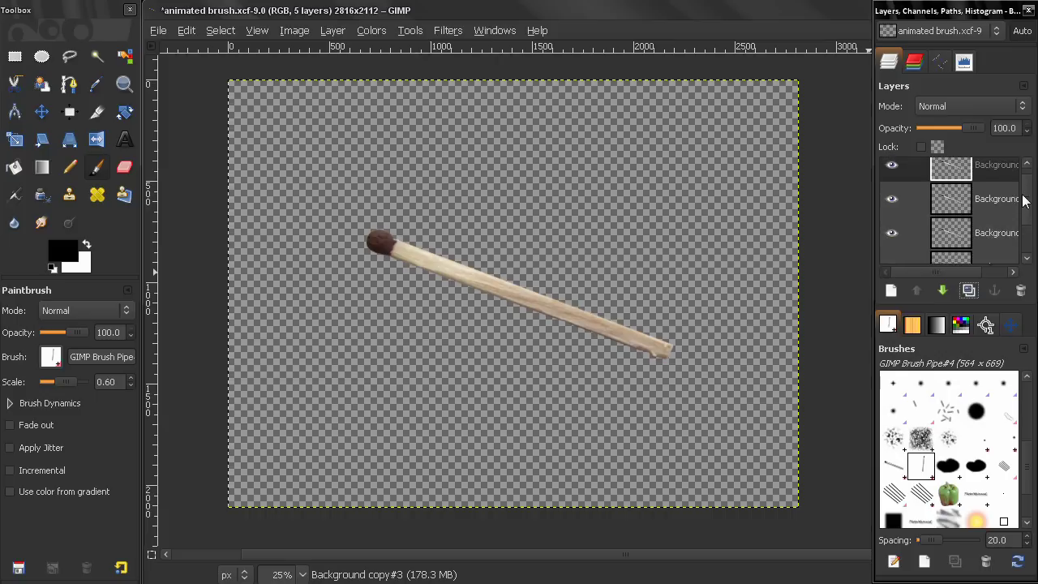
pyautogui.scroll(1, 1024, 200)
pyautogui.moveTo(1021, 204)
pyautogui.mouseDown()
pyautogui.moveTo(1019, 232)
pyautogui.moveTo(1020, 185)
pyautogui.moveTo(1019, 238)
pyautogui.moveTo(1020, 187)
pyautogui.mouseUp()
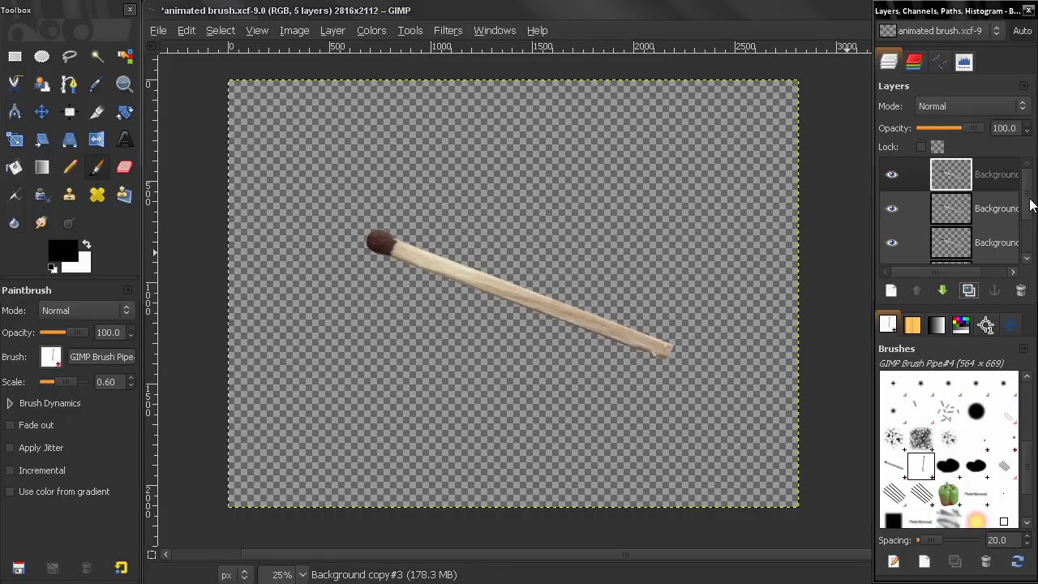
# Link all five matchstick layers together with the chain-link toggle
pyautogui.scroll(-1, 1030, 205)
pyautogui.scroll(-2, 1030, 205)
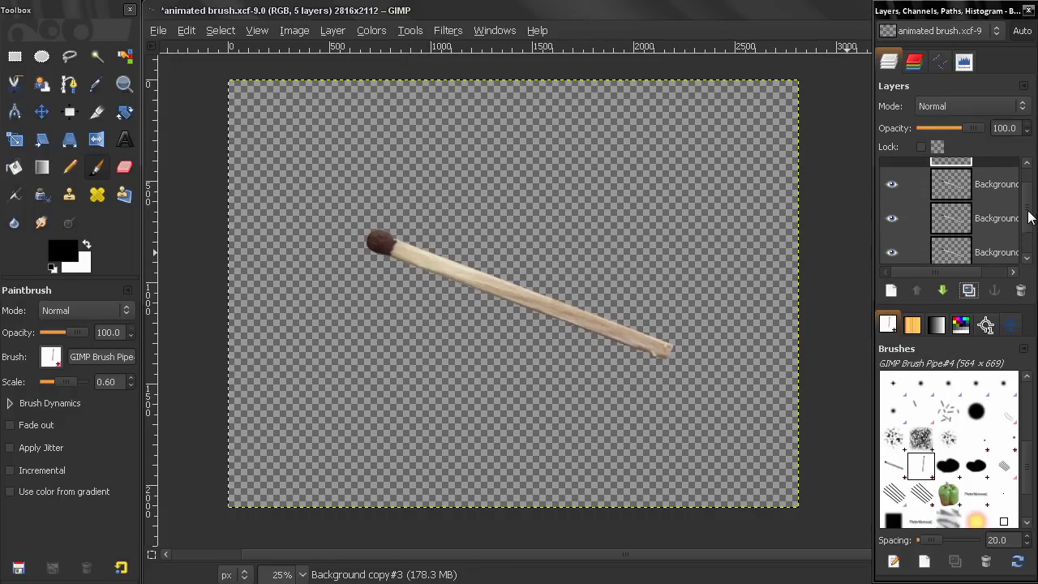
pyautogui.scroll(2, 1020, 185)
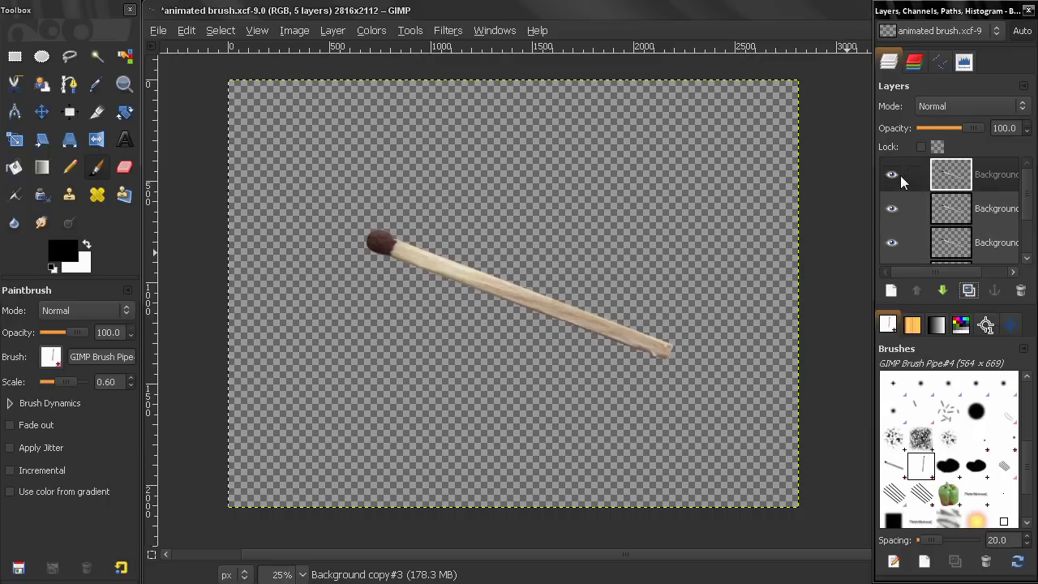
pyautogui.click(911, 174)
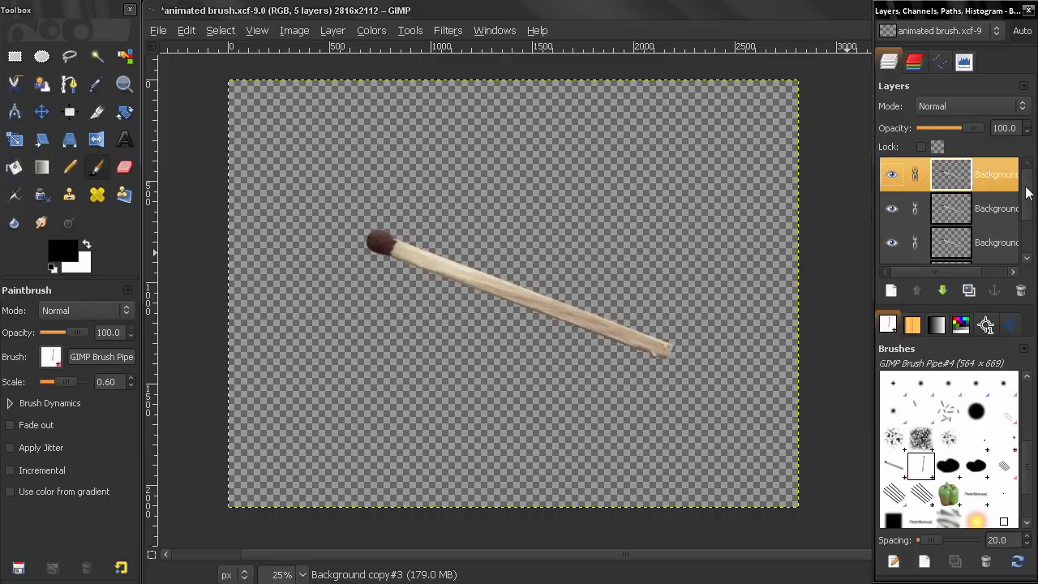
pyautogui.scroll(-2, 1029, 240)
pyautogui.scroll(2, 1028, 239)
pyautogui.scroll(-2, 1025, 221)
pyautogui.scroll(2, 1025, 220)
# Scale the linked match layers proportionally down to 800 × 600 pixels
pyautogui.click(16, 140)
pyautogui.click(410, 255)
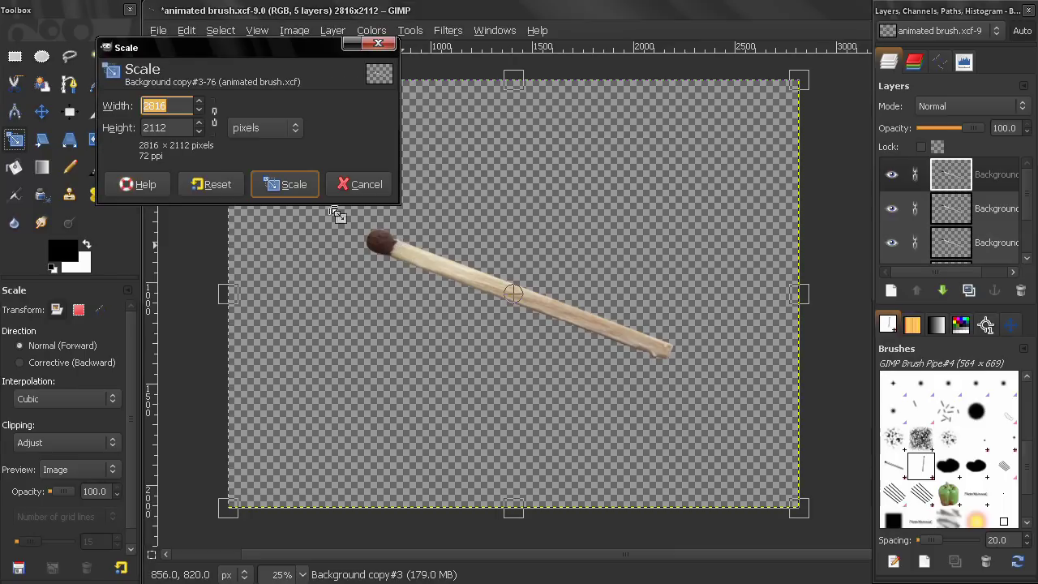
pyautogui.click(214, 119)
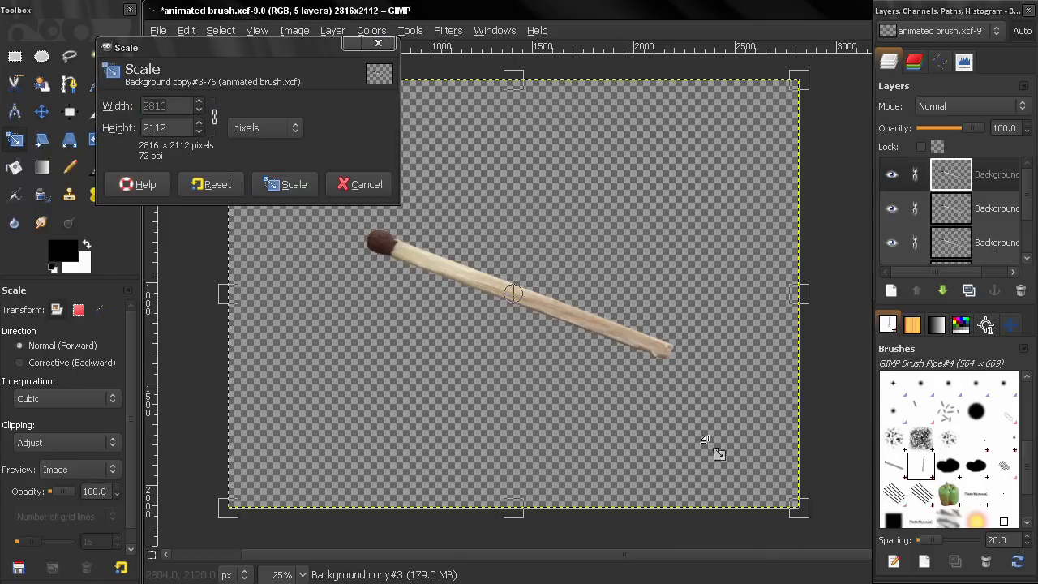
pyautogui.moveTo(719, 453); pyautogui.dragTo(462, 260)
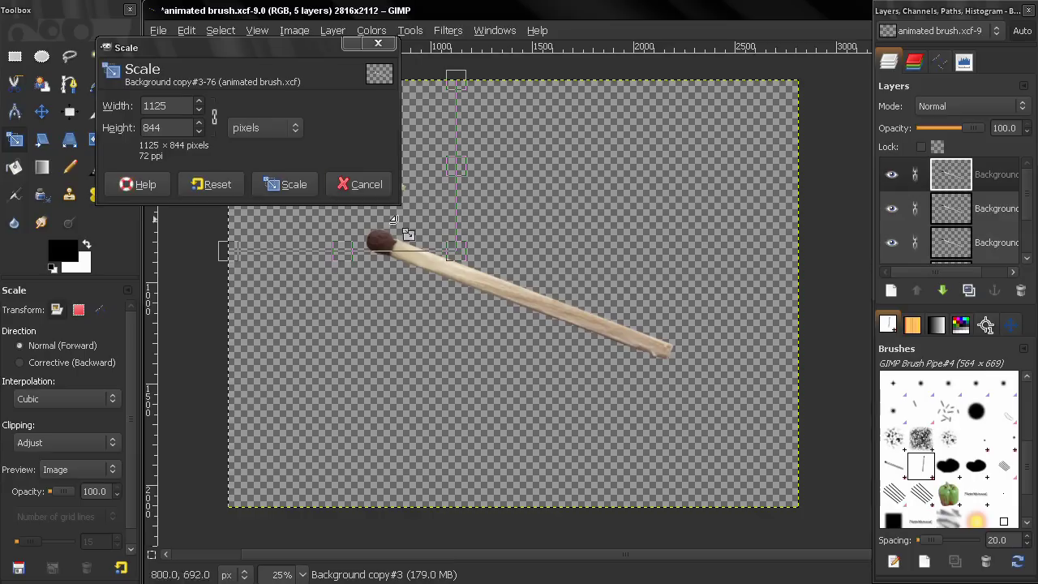
pyautogui.moveTo(292, 48); pyautogui.dragTo(768, 191)
pyautogui.moveTo(449, 248); pyautogui.dragTo(395, 200)
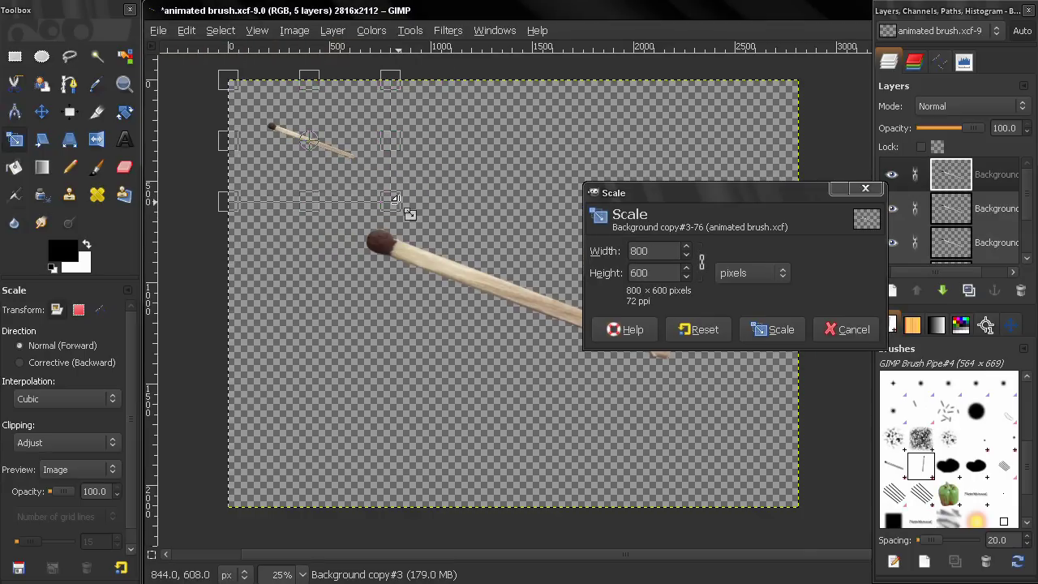
pyautogui.click(771, 330)
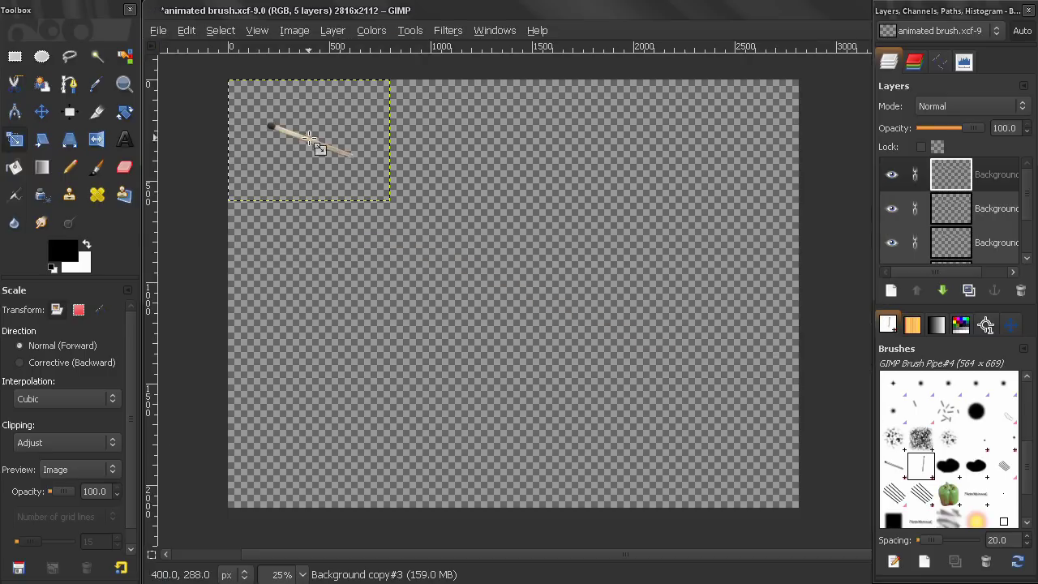
# Move the five small matches apart to different spots around the canvas centre
pyautogui.click(39, 114)
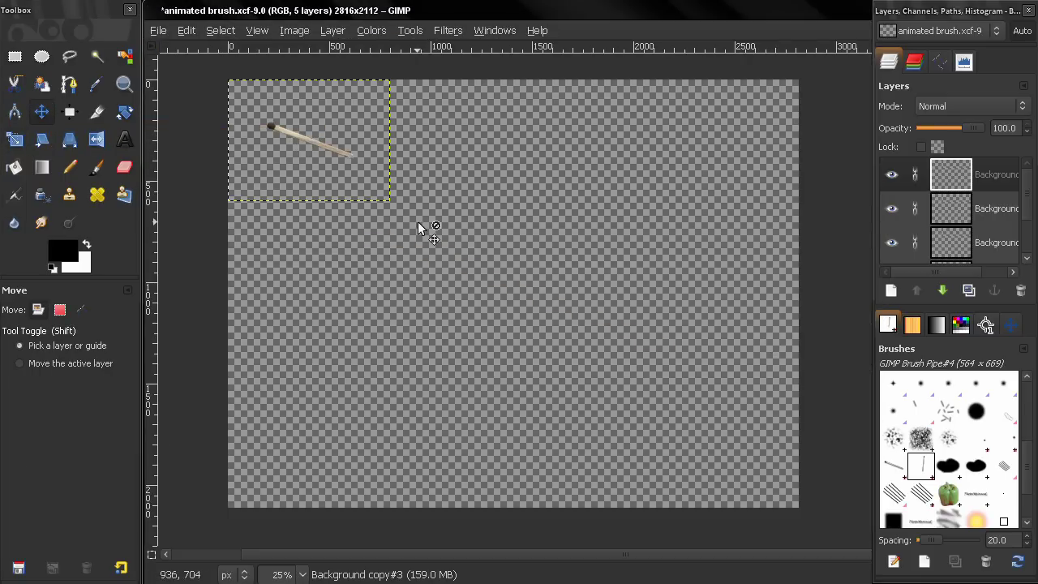
pyautogui.moveTo(300, 139); pyautogui.dragTo(519, 285)
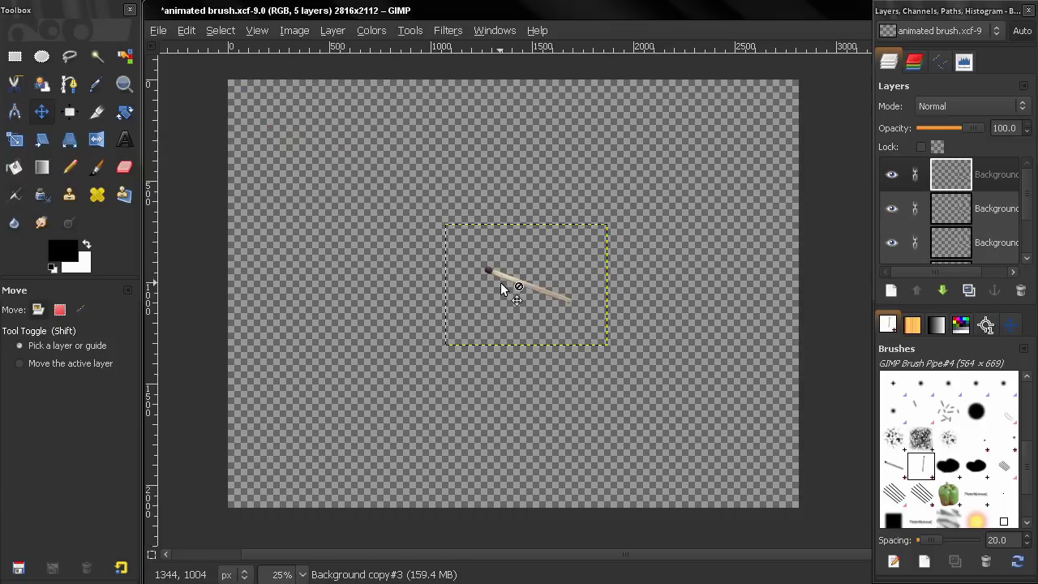
pyautogui.keyDown('shift'); pyautogui.click(916, 179); pyautogui.keyUp('shift')
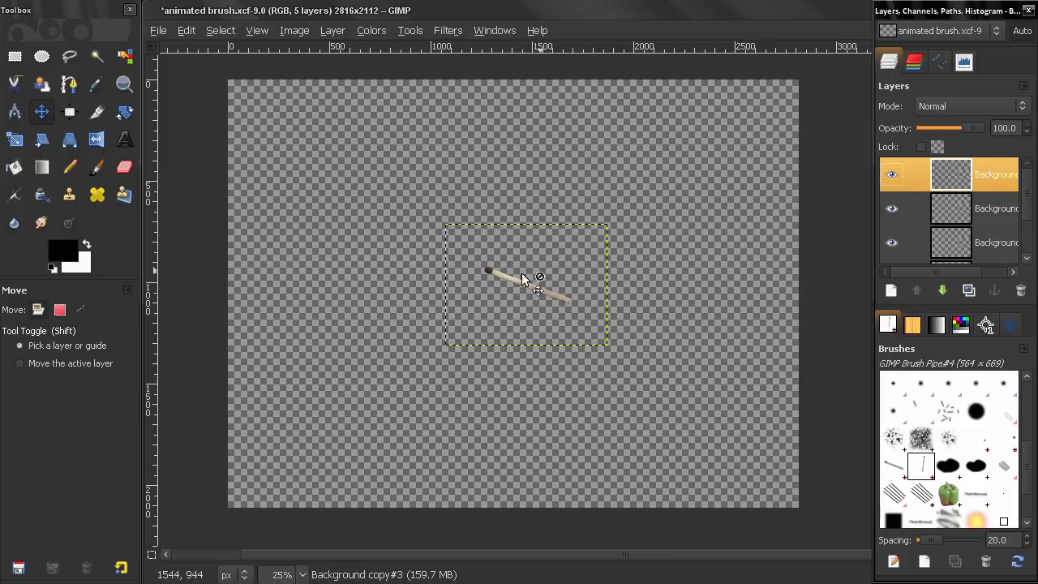
pyautogui.moveTo(517, 281); pyautogui.dragTo(423, 297)
pyautogui.moveTo(525, 283); pyautogui.dragTo(620, 337)
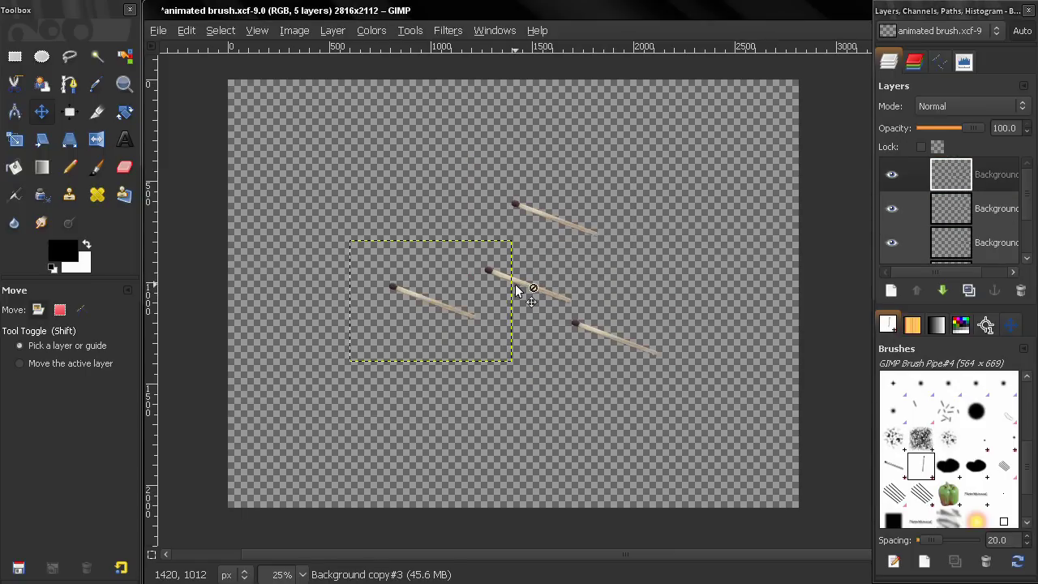
pyautogui.moveTo(532, 286); pyautogui.dragTo(459, 234)
pyautogui.click(477, 260)
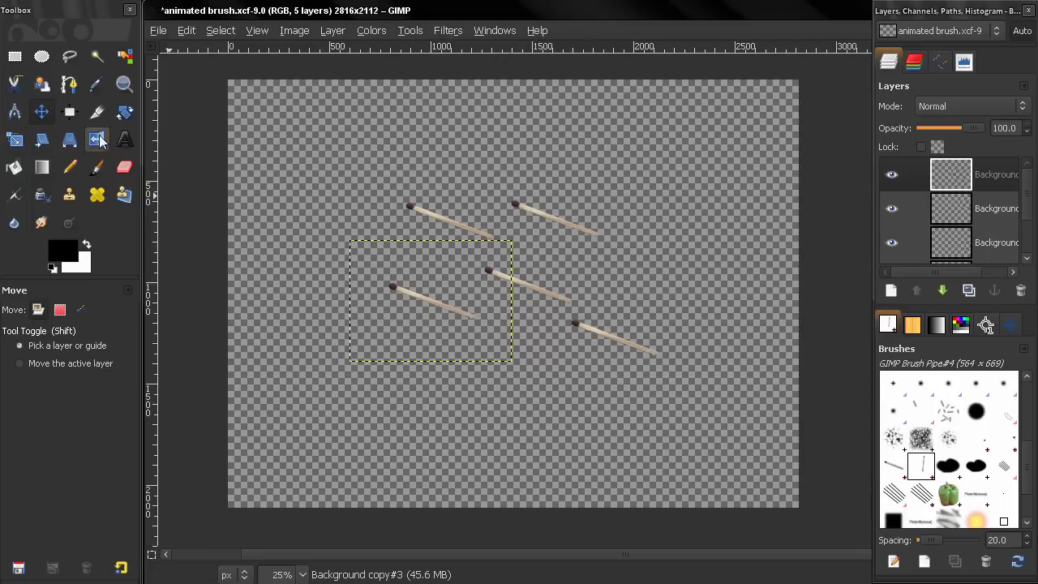
pyautogui.click(124, 111)
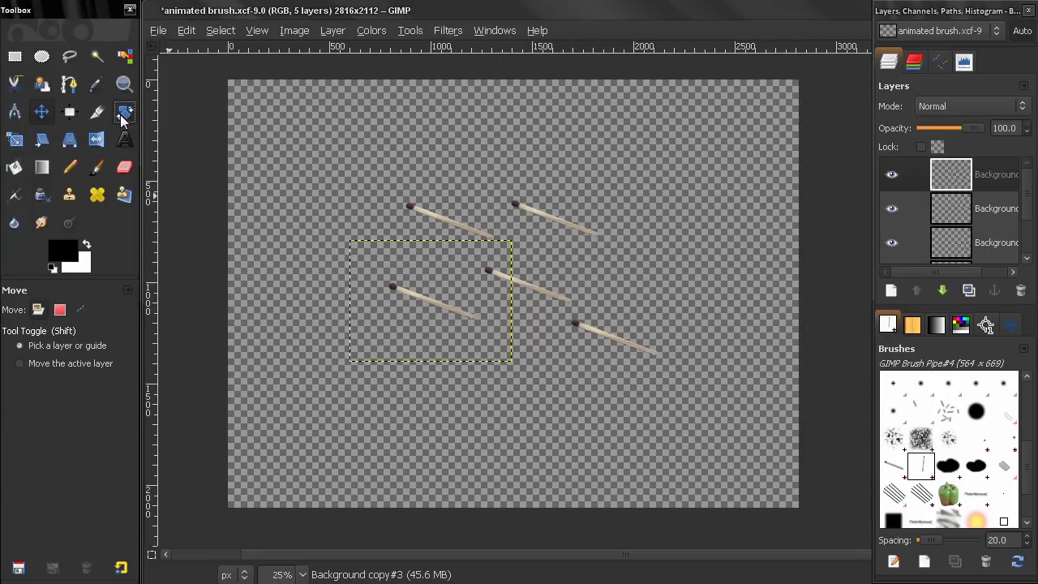
# Rotate the lower-left match to -149.77° and the upper-right match to 112.67°
pyautogui.click(396, 304)
pyautogui.moveTo(138, 42); pyautogui.dragTo(187, 47)
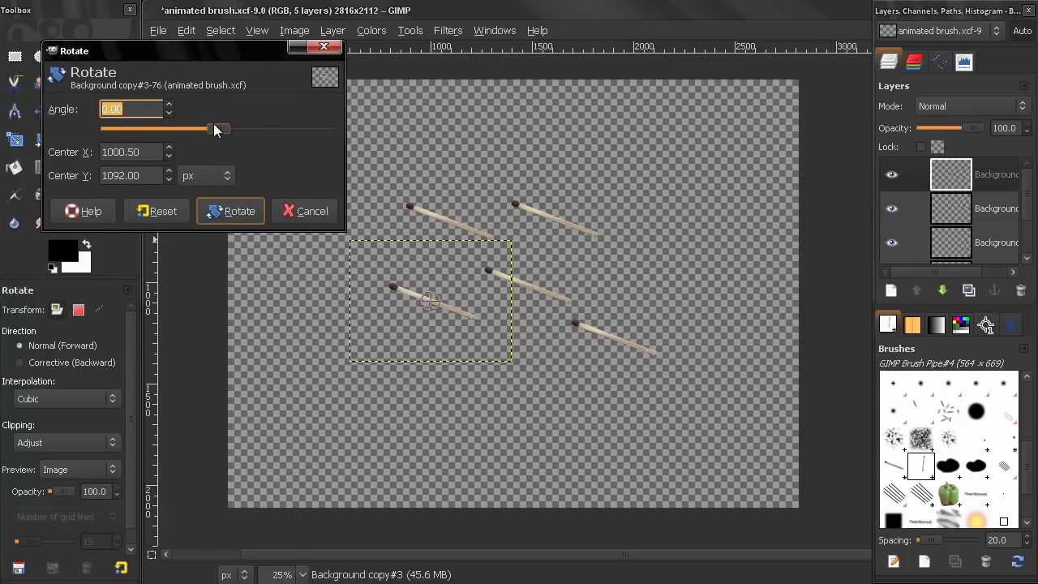
pyautogui.moveTo(215, 127); pyautogui.dragTo(122, 128)
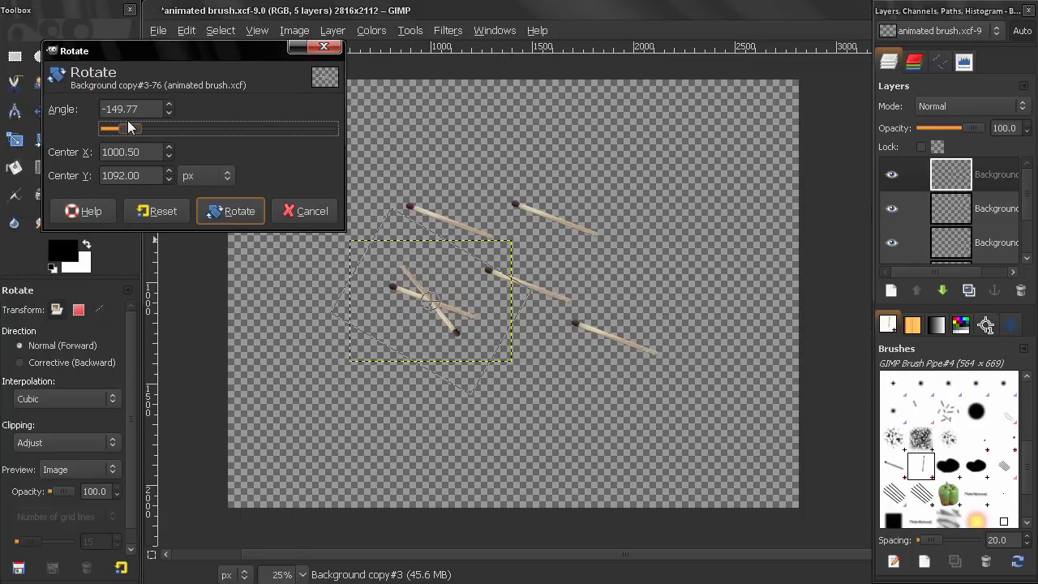
pyautogui.click(243, 217)
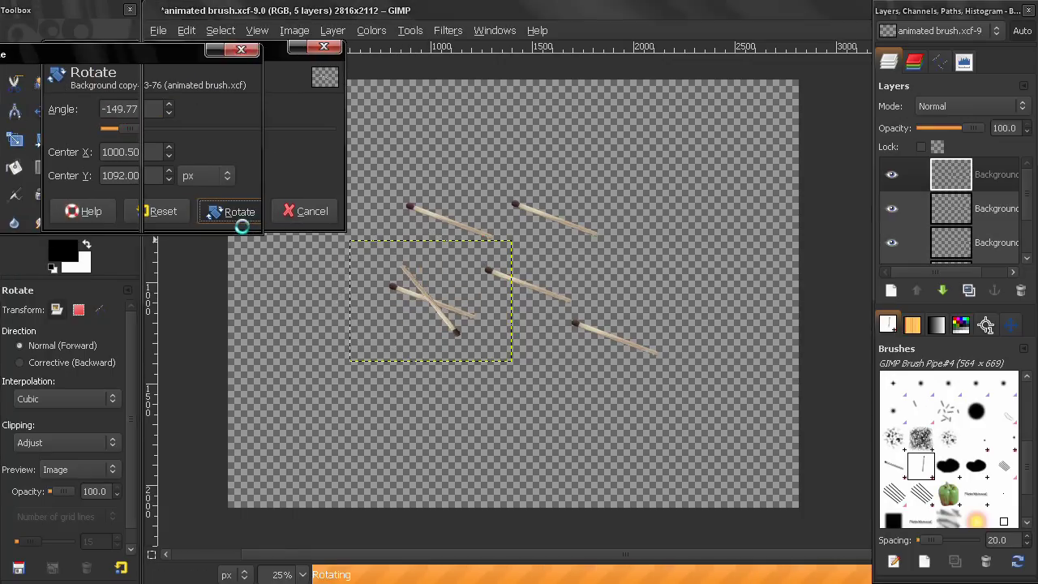
pyautogui.press('pagedown')
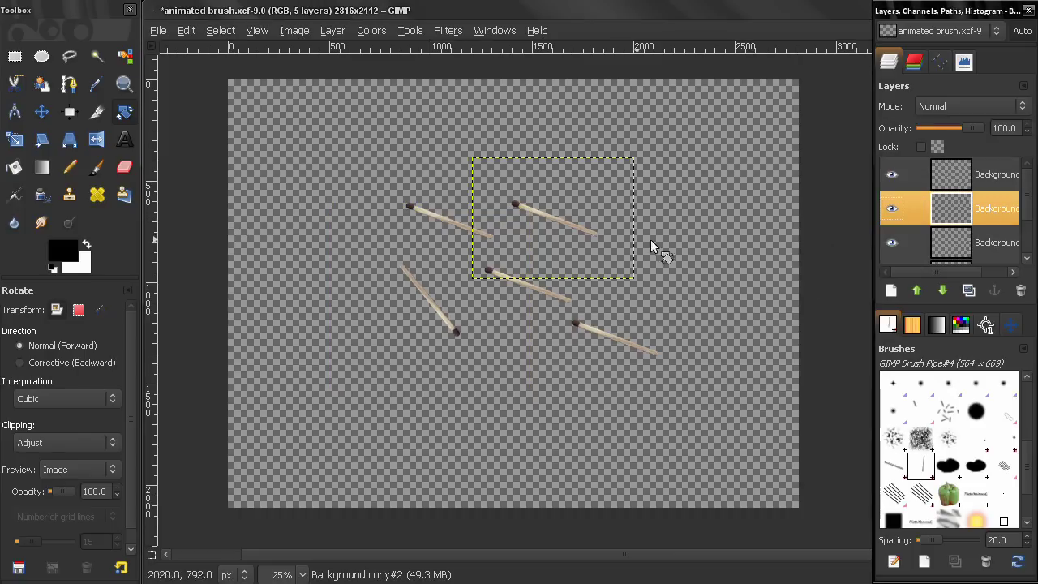
pyautogui.click(545, 194)
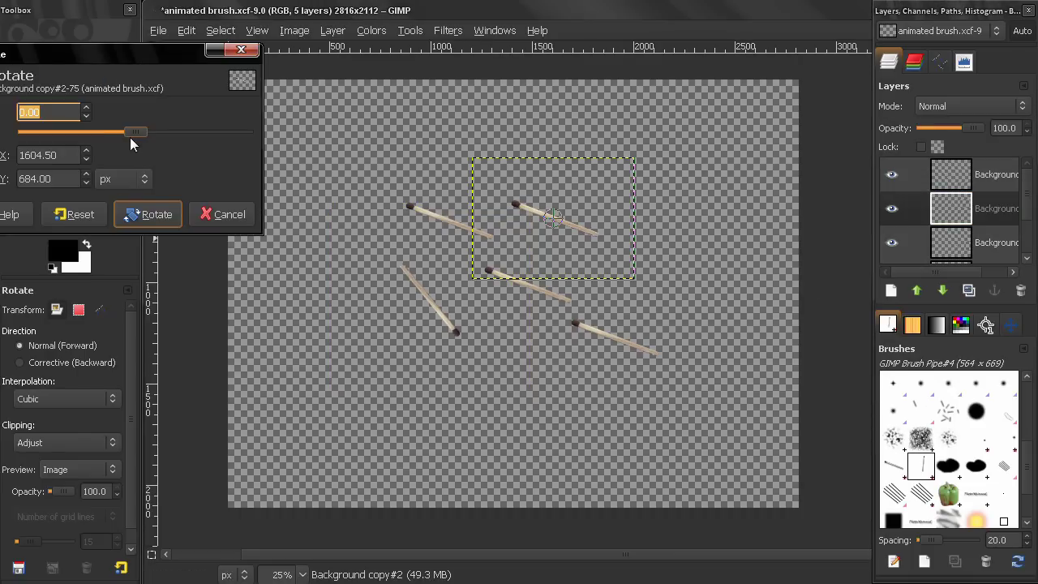
pyautogui.moveTo(131, 137); pyautogui.dragTo(198, 138)
pyautogui.click(150, 214)
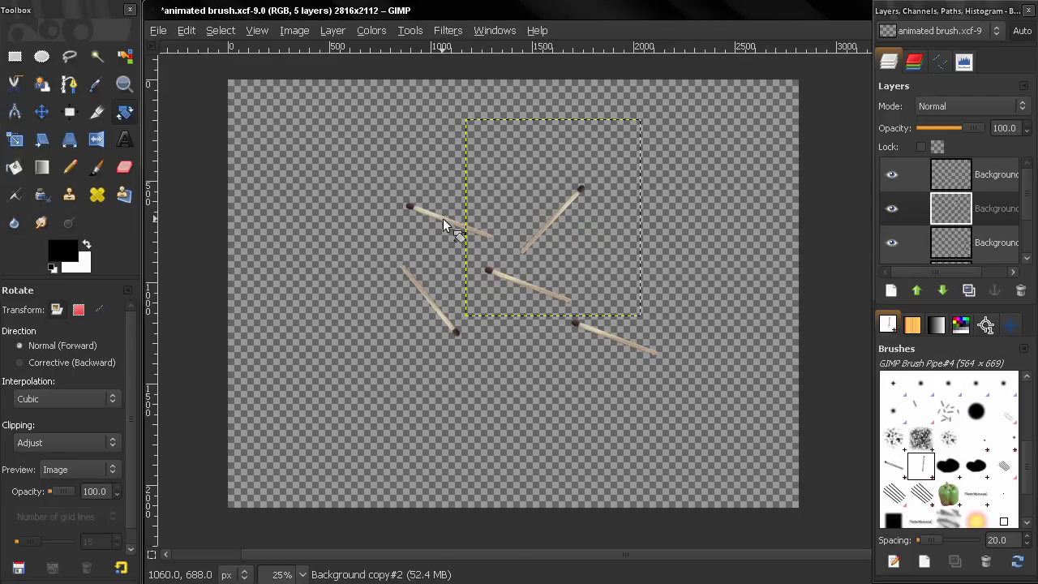
# Rotate the lower-right match, then turn the top-left match to 56.34°
pyautogui.click(979, 244)
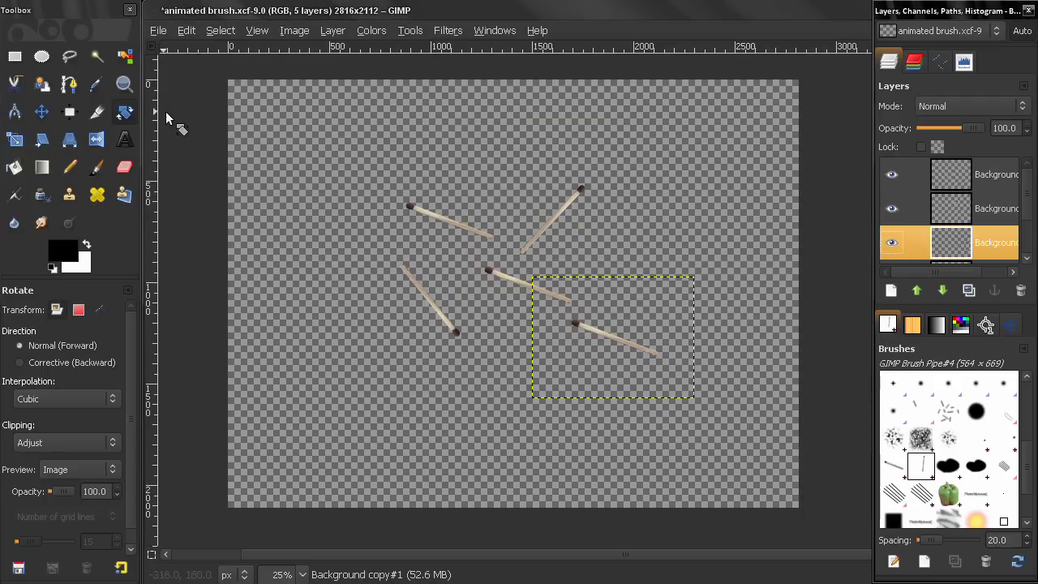
pyautogui.click(558, 332)
pyautogui.moveTo(130, 140); pyautogui.dragTo(230, 251)
pyautogui.click(152, 215)
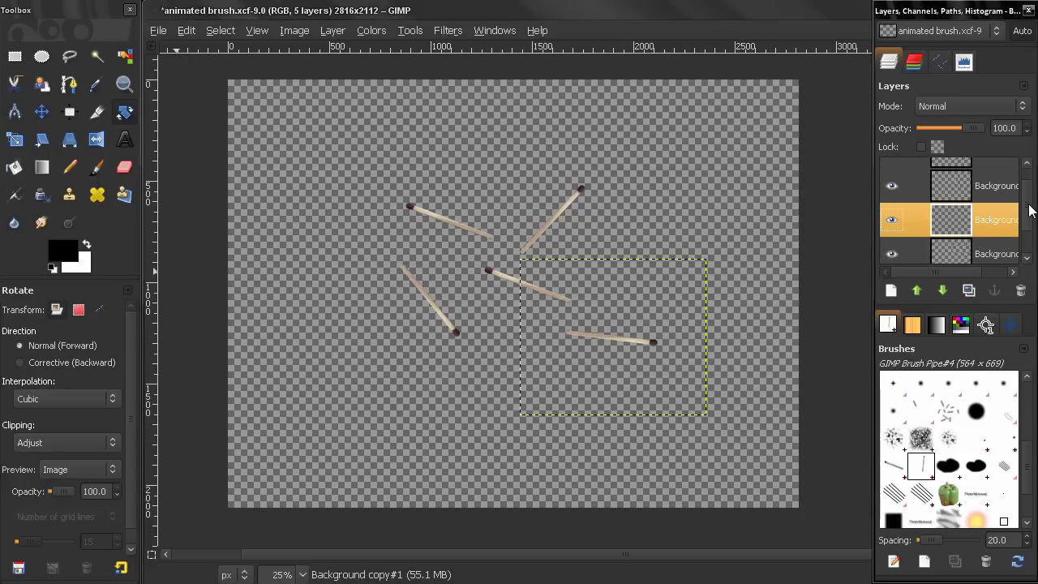
pyautogui.click(985, 240)
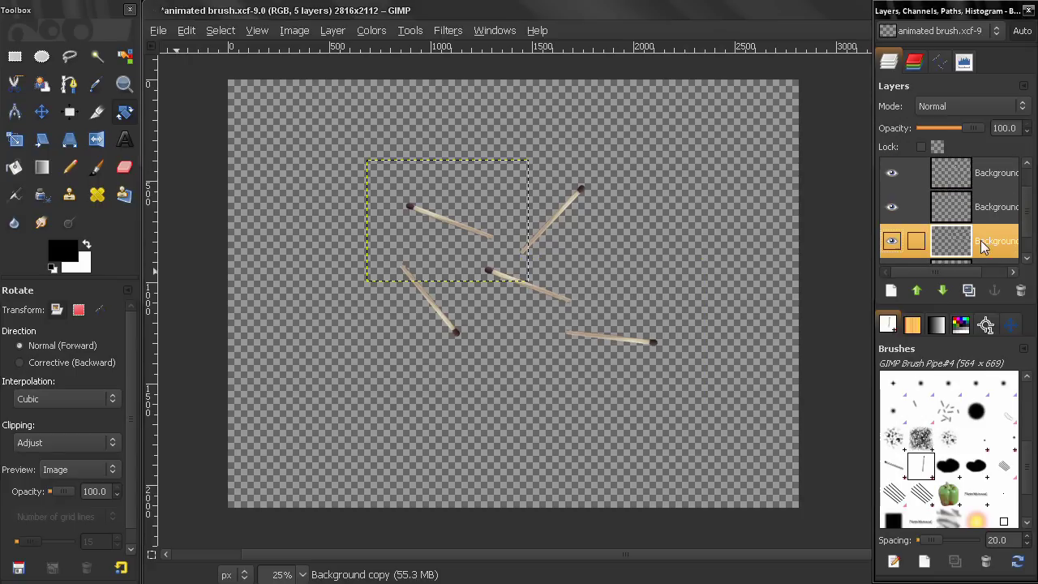
pyautogui.click(164, 122)
pyautogui.moveTo(58, 54); pyautogui.dragTo(185, 60)
pyautogui.moveTo(261, 137); pyautogui.dragTo(290, 135)
pyautogui.click(293, 228)
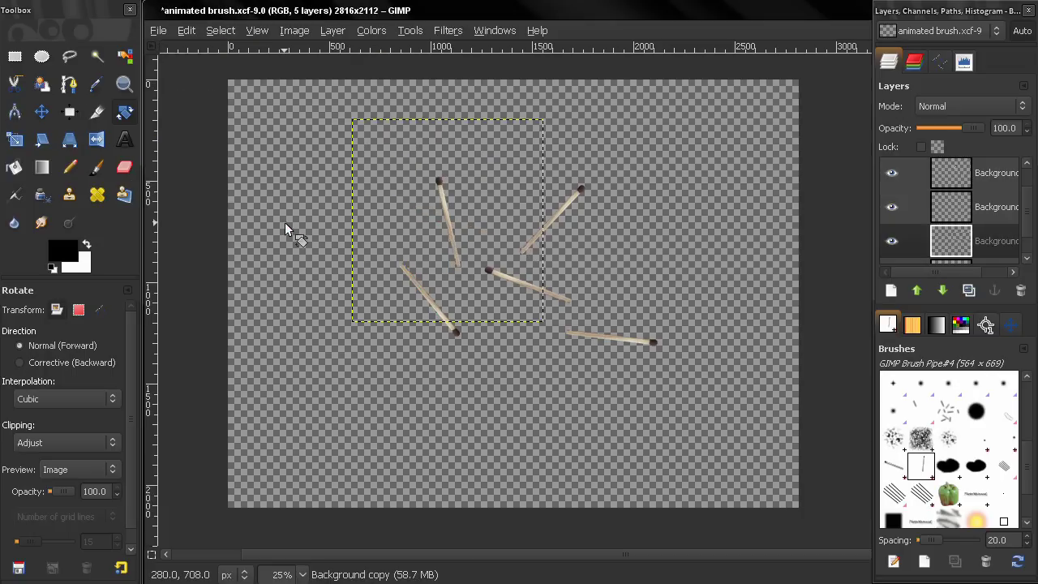
# Drag the five rotated matches inward into an overlapping fan shape near the centre
pyautogui.click(42, 111)
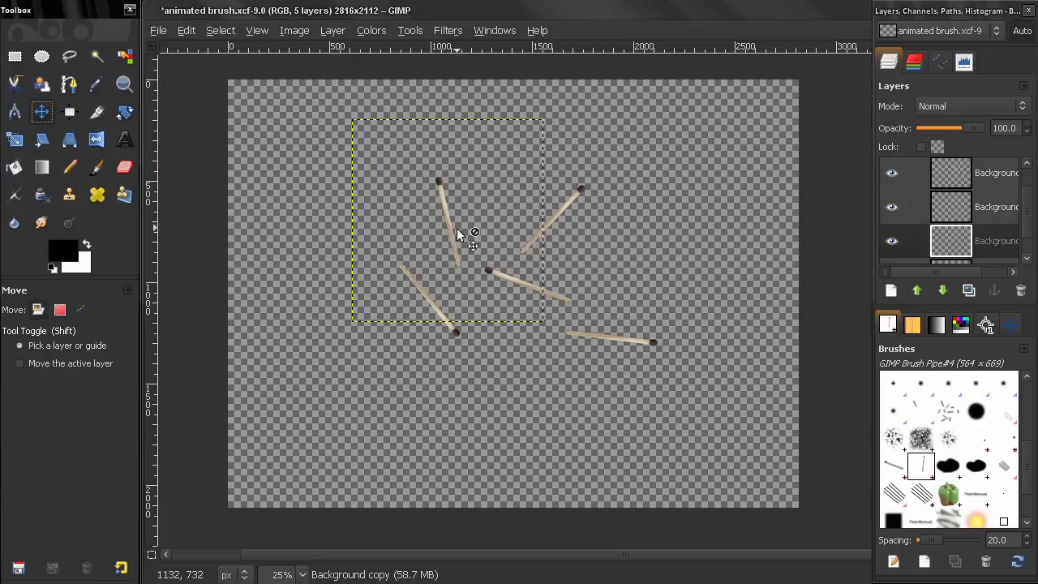
pyautogui.moveTo(457, 229); pyautogui.dragTo(466, 266)
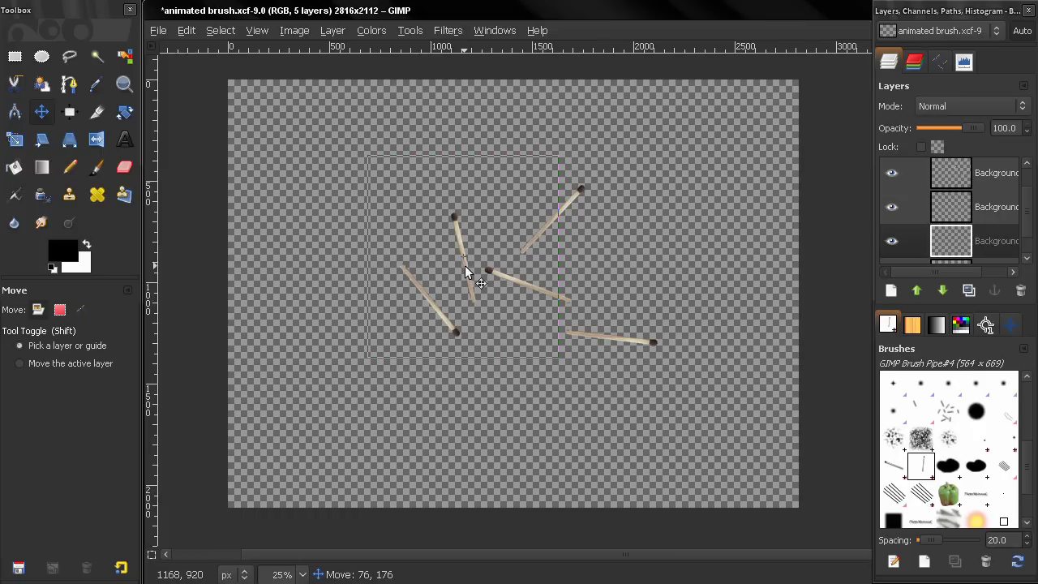
pyautogui.moveTo(546, 224); pyautogui.dragTo(505, 232)
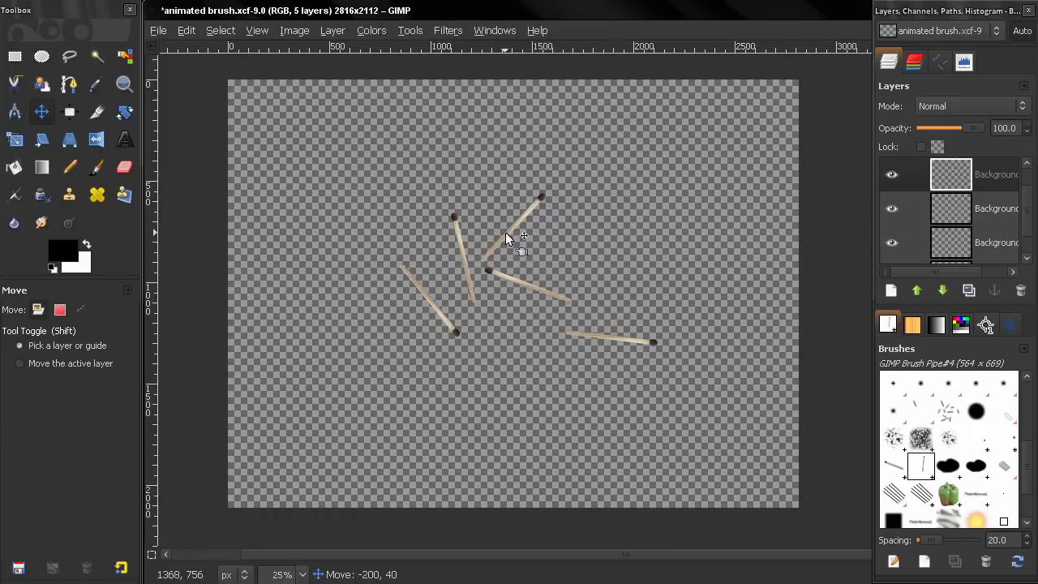
pyautogui.moveTo(509, 276); pyautogui.dragTo(501, 285)
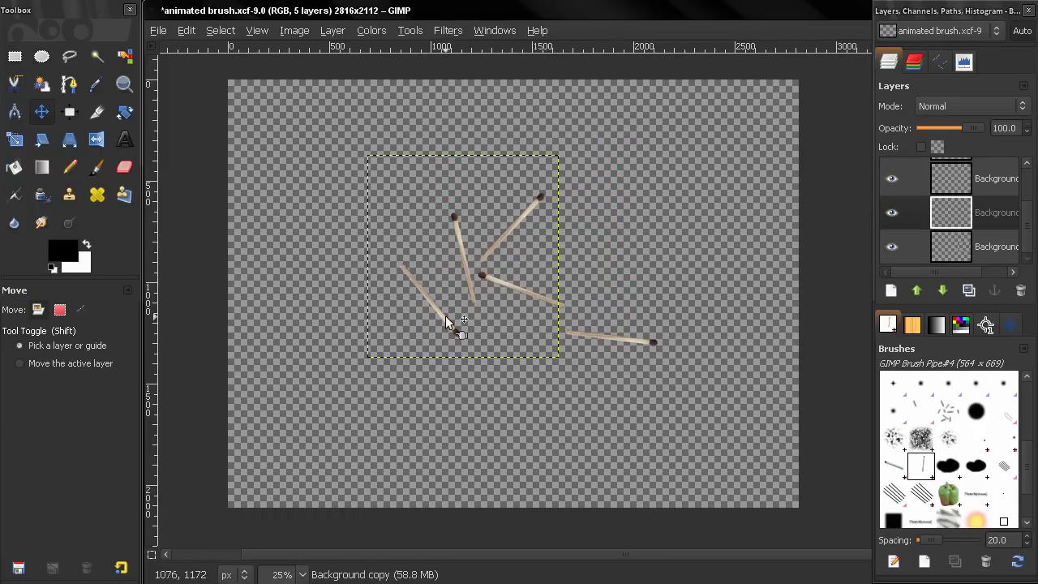
pyautogui.moveTo(445, 316); pyautogui.dragTo(452, 297)
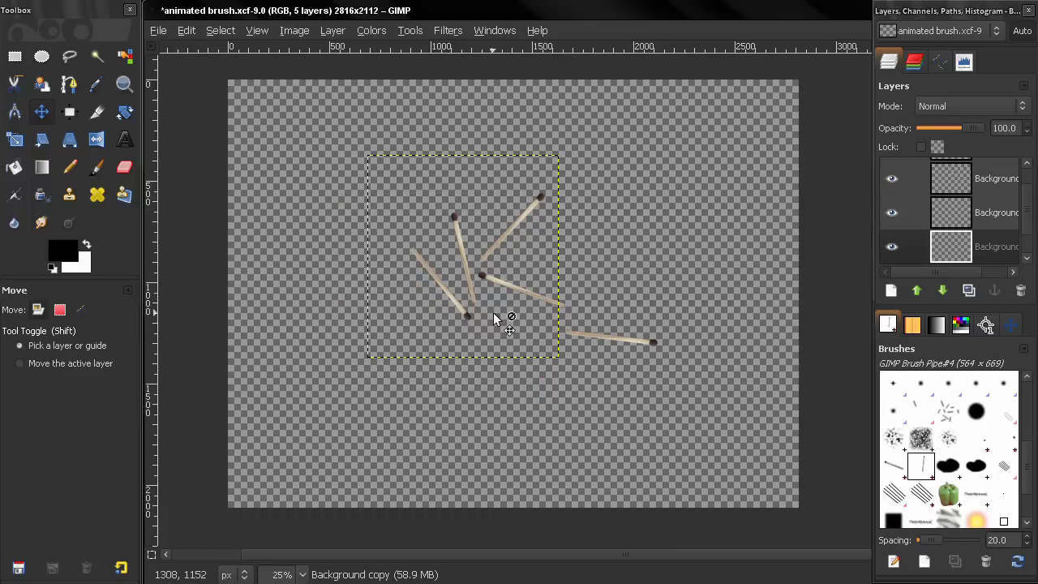
pyautogui.moveTo(592, 333); pyautogui.dragTo(510, 267)
pyautogui.click(510, 290)
pyautogui.click(511, 324)
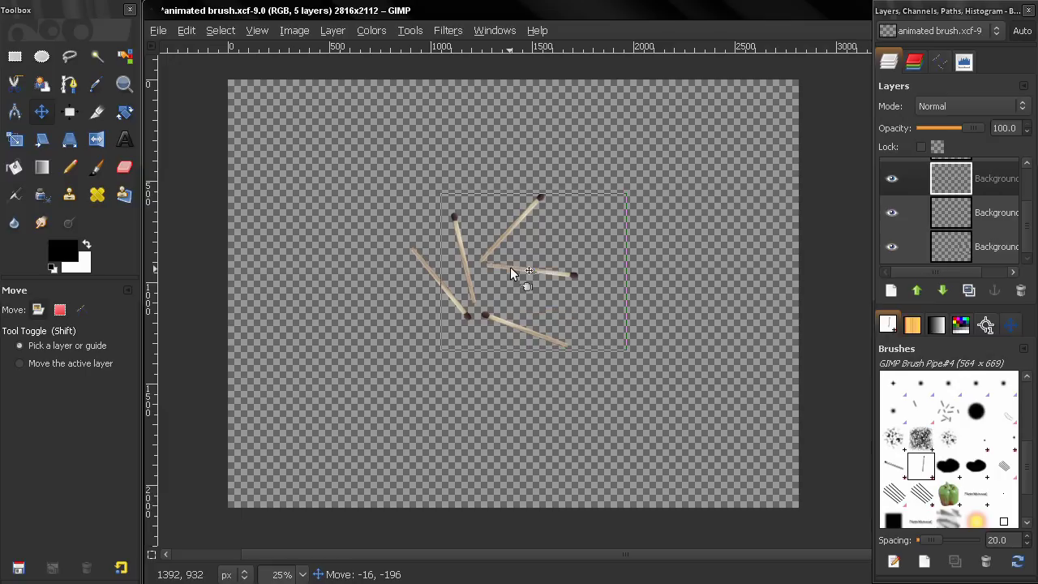
pyautogui.click(498, 308)
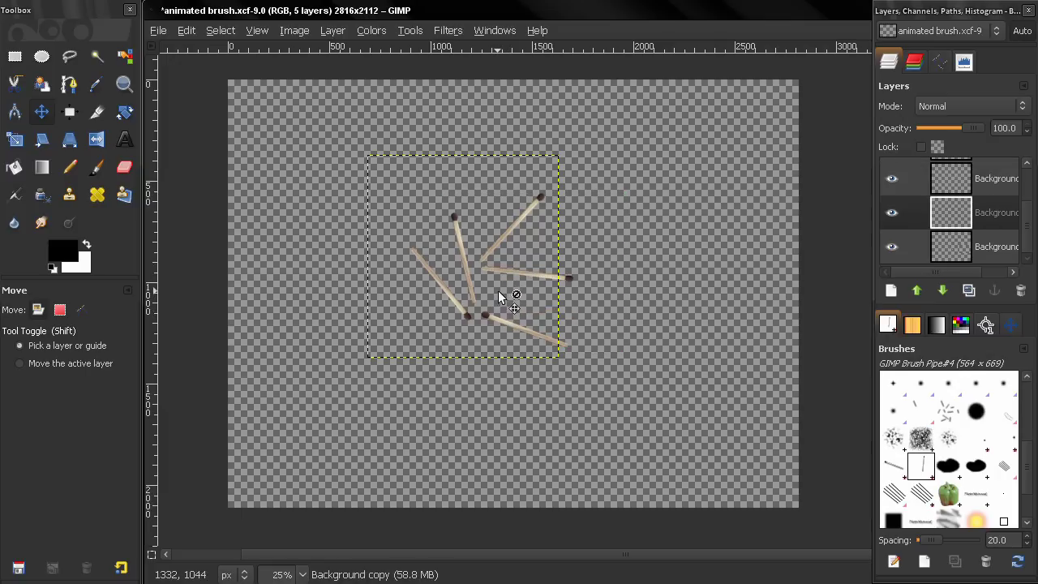
pyautogui.moveTo(492, 321); pyautogui.dragTo(489, 291)
pyautogui.moveTo(430, 274)
pyautogui.mouseDown()
pyautogui.moveTo(423, 252)
pyautogui.moveTo(434, 283)
pyautogui.mouseUp()
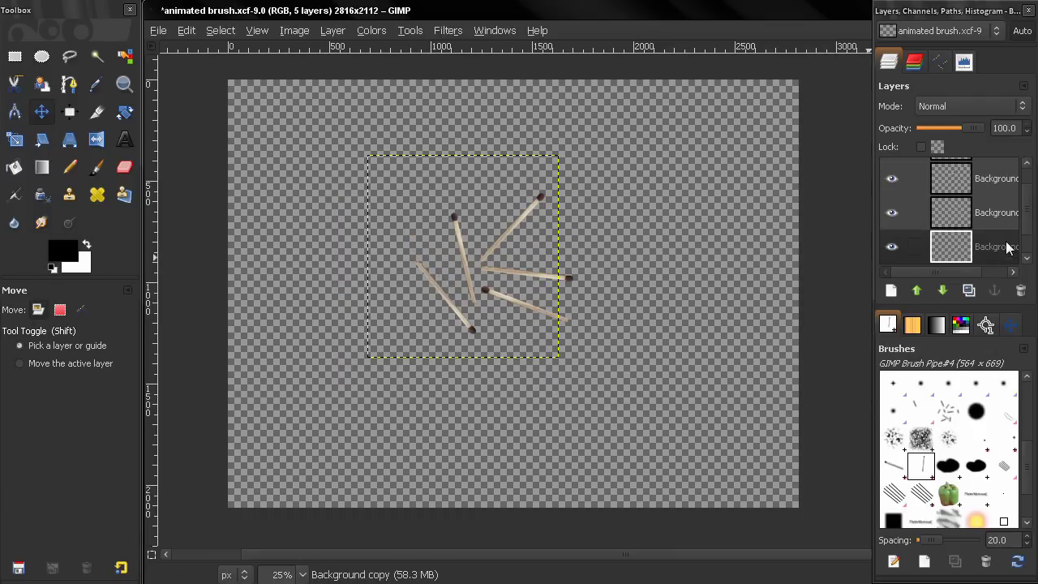
# Crop the image around the match cluster to 1012 × 808 pixels
pyautogui.click(97, 112)
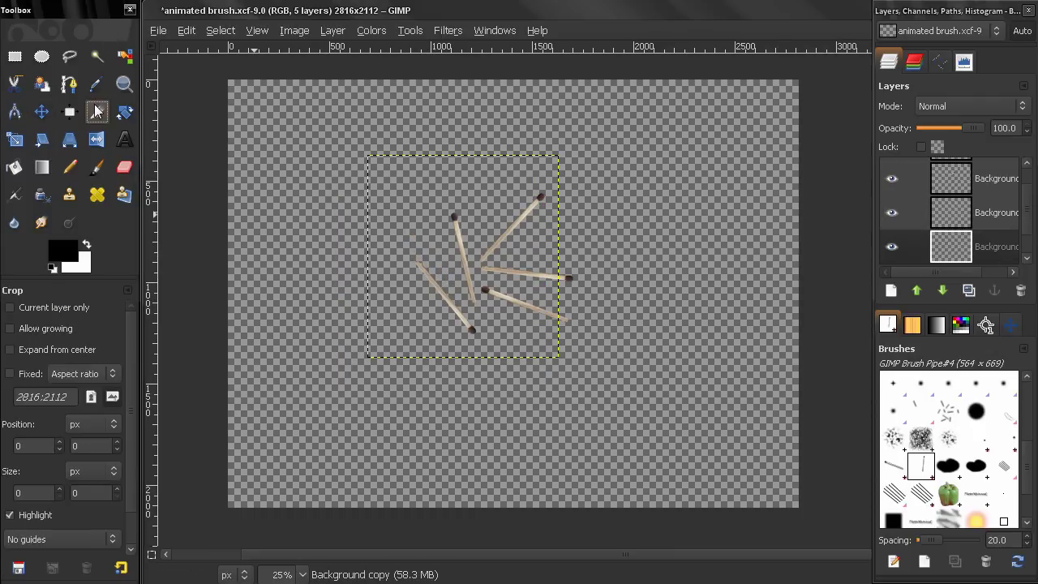
pyautogui.press('pagedown')
pyautogui.press('pagedown')
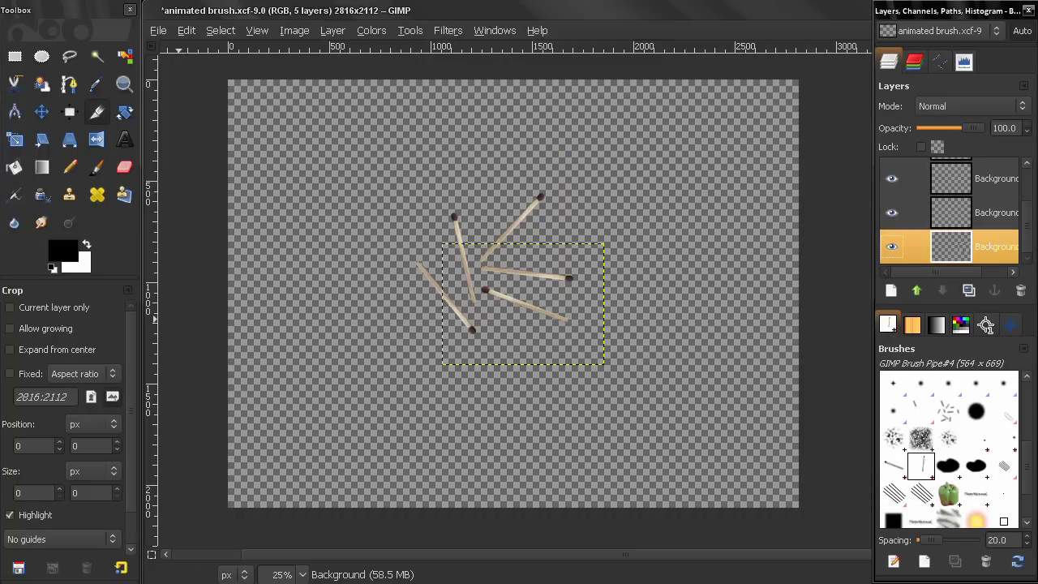
pyautogui.moveTo(388, 184); pyautogui.dragTo(583, 352)
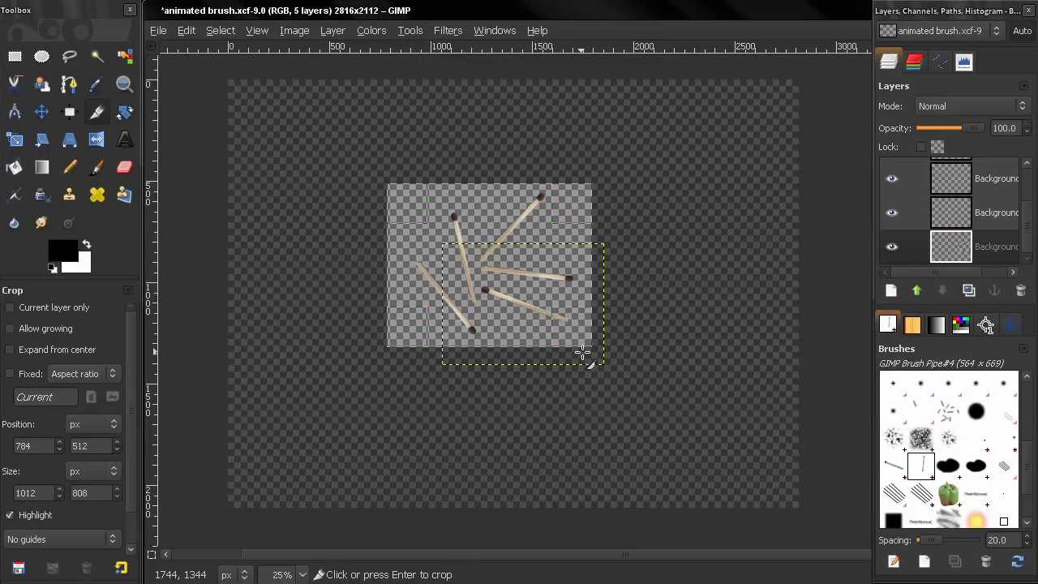
pyautogui.press('Return')
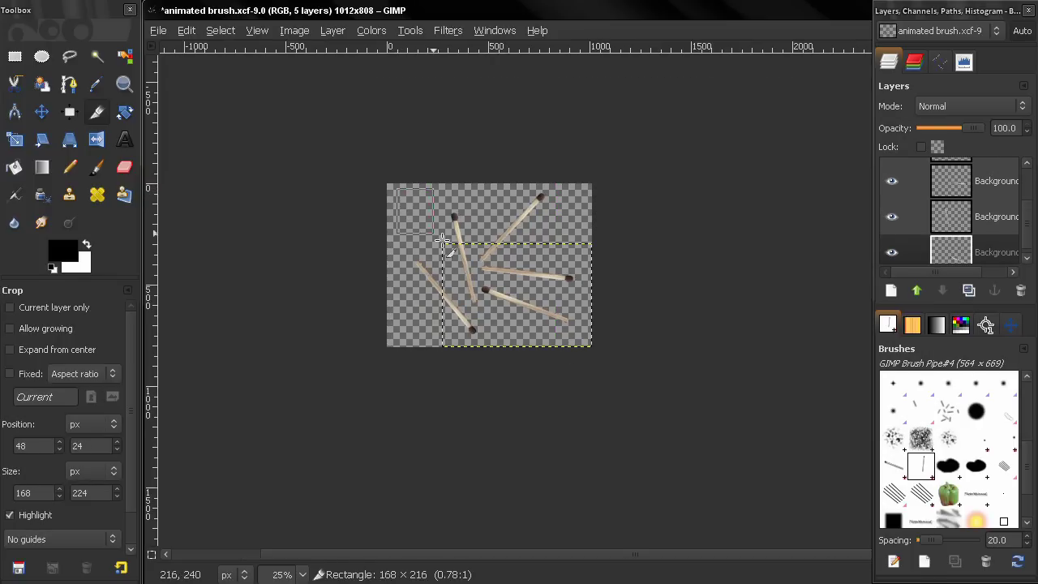
# Crop again with the bottom layer active, pulling the left edge in to reach 856 × 752
pyautogui.moveTo(442, 240); pyautogui.dragTo(581, 342)
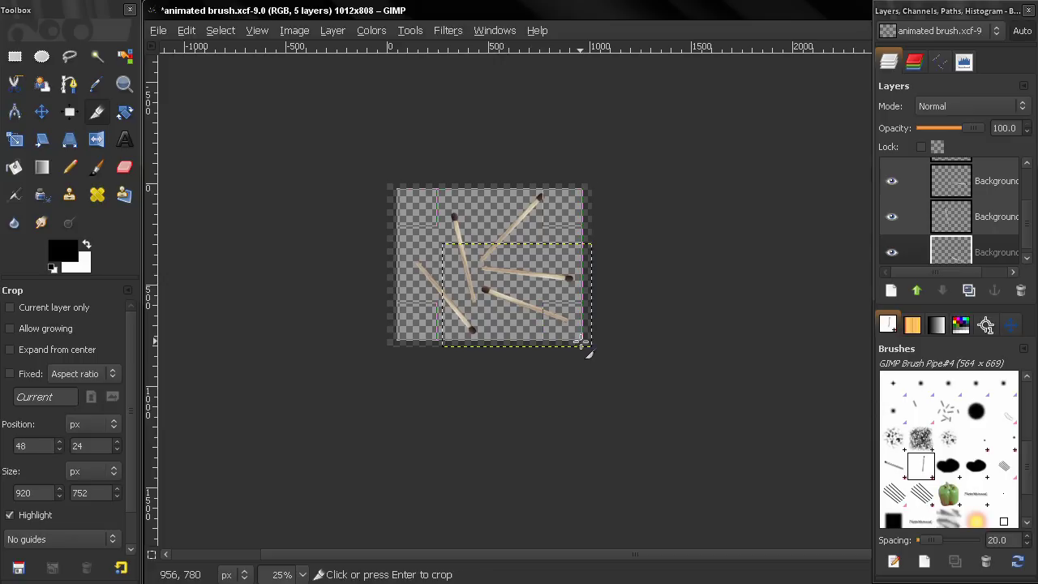
pyautogui.click(576, 345)
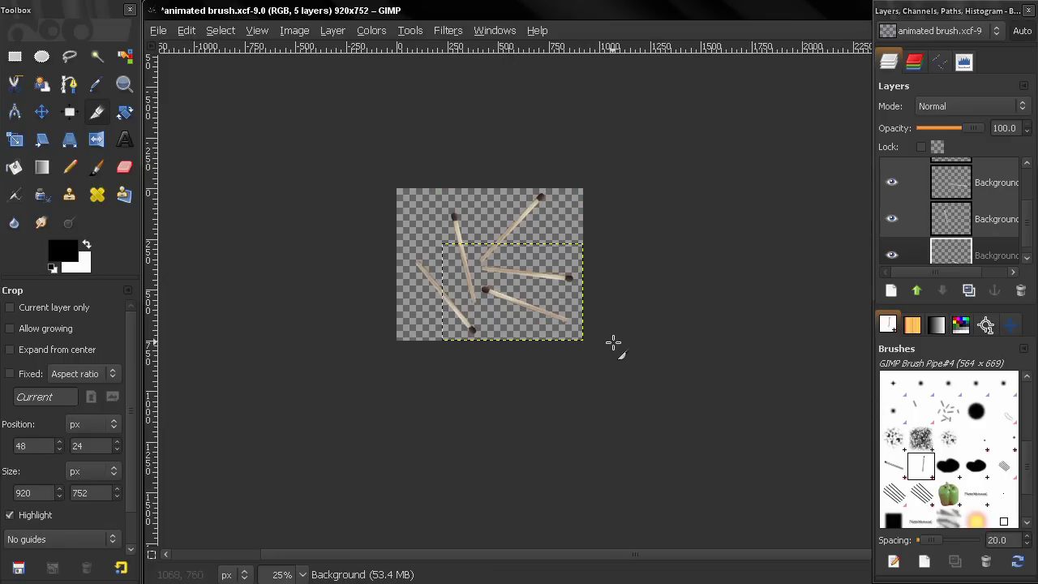
pyautogui.click(1020, 241)
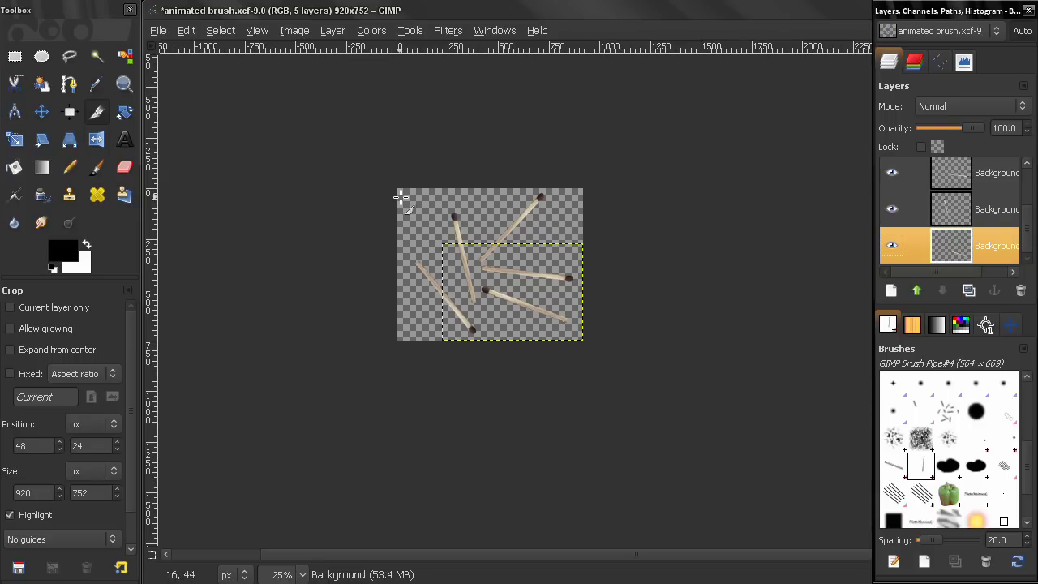
pyautogui.moveTo(402, 192); pyautogui.dragTo(604, 374)
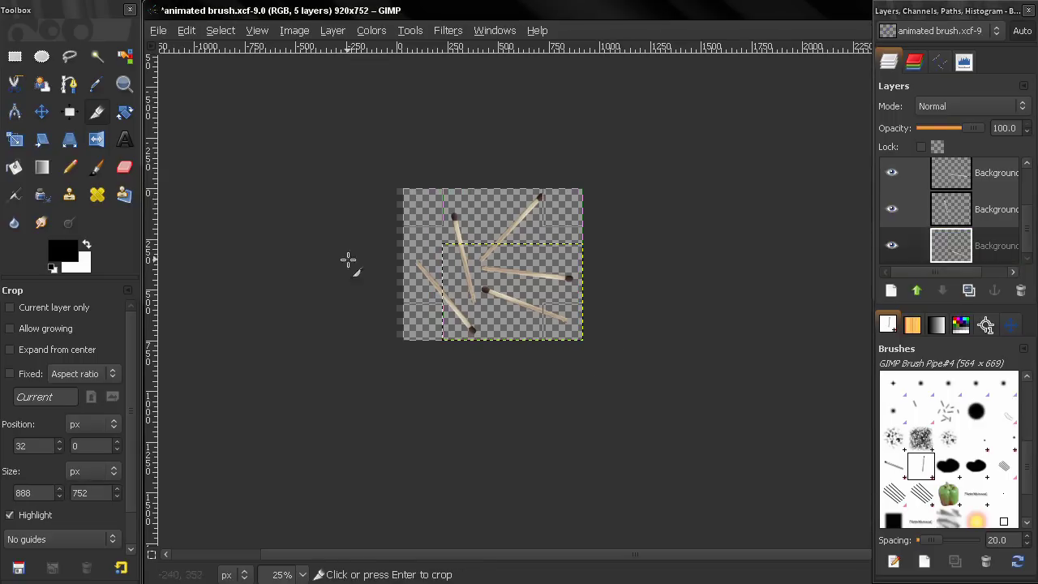
pyautogui.moveTo(412, 262); pyautogui.dragTo(419, 262)
pyautogui.click(416, 286)
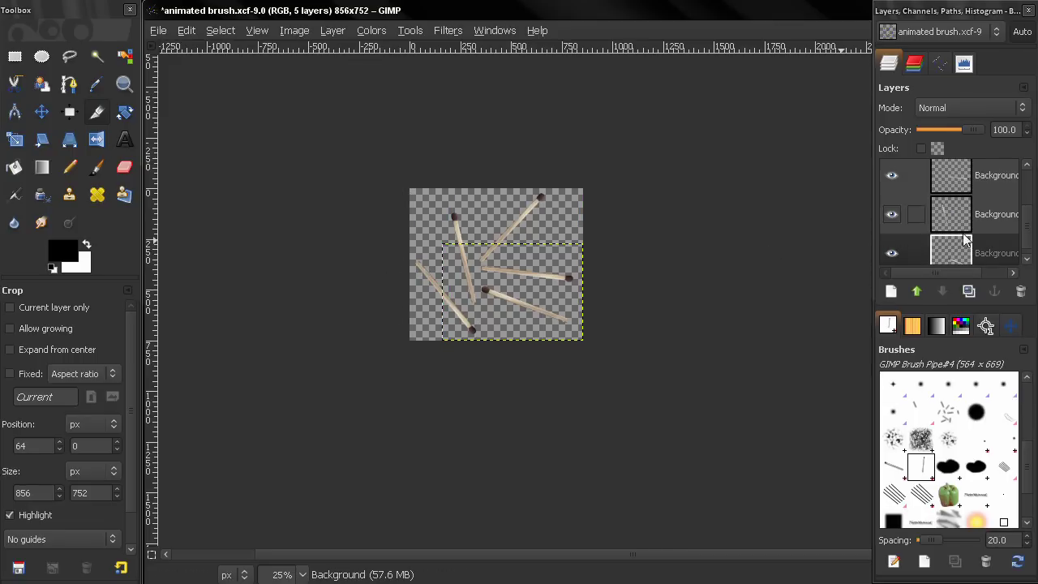
# Apply a Drop Shadow with X 0, Y 8, blur 30 and opacity 70 to the current layer
pyautogui.click(448, 31)
pyautogui.moveTo(512, 177)
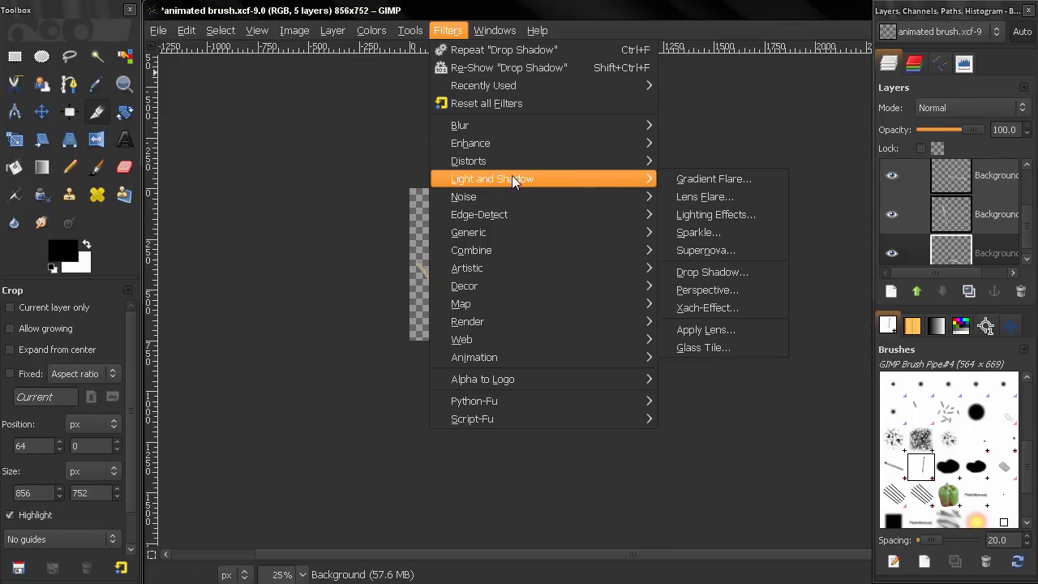
pyautogui.click(707, 273)
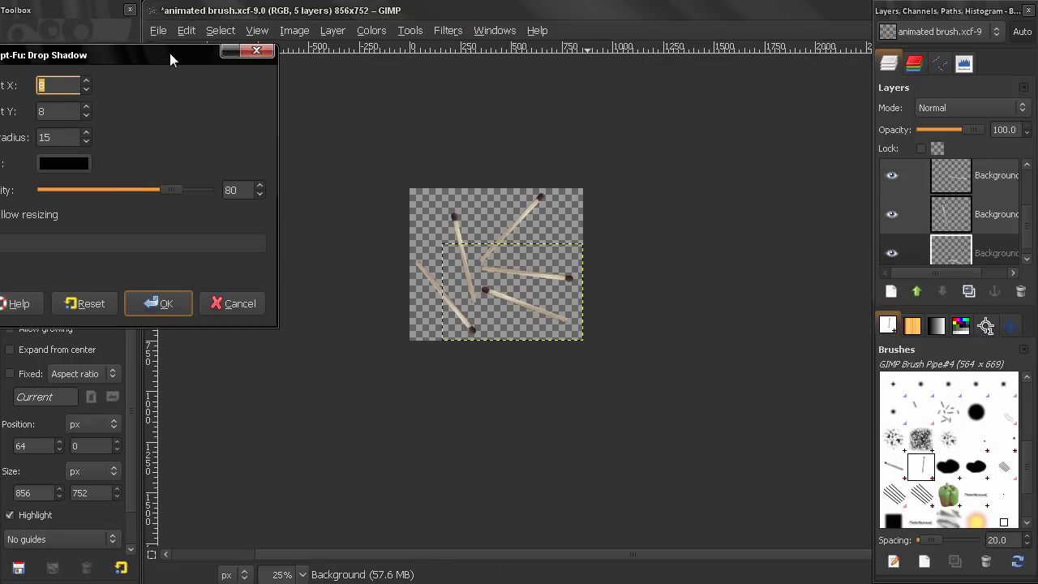
pyautogui.moveTo(170, 52); pyautogui.dragTo(346, 84)
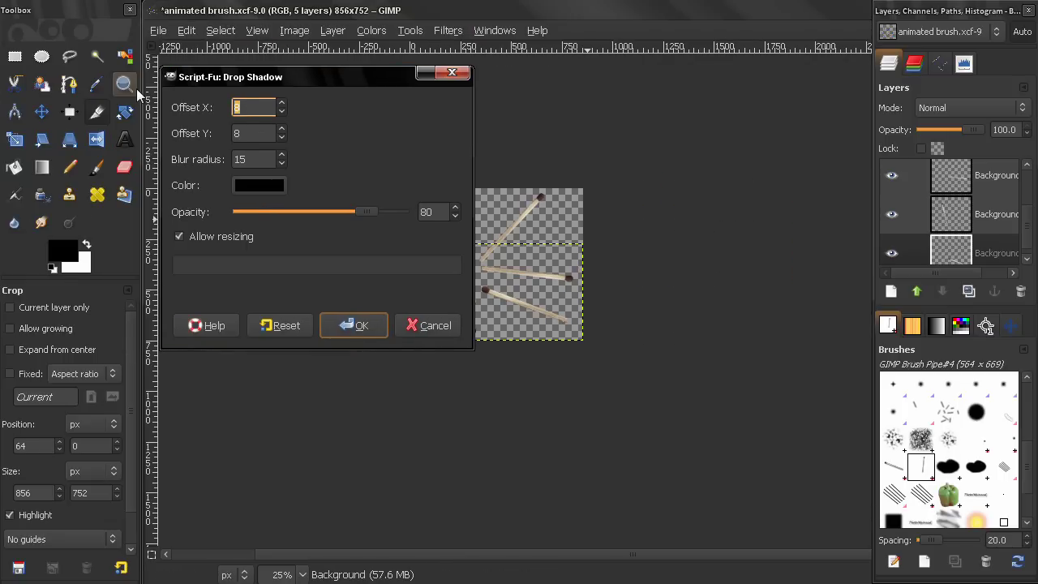
pyautogui.write('0')
pyautogui.doubleClick(254, 159)
pyautogui.write('30')
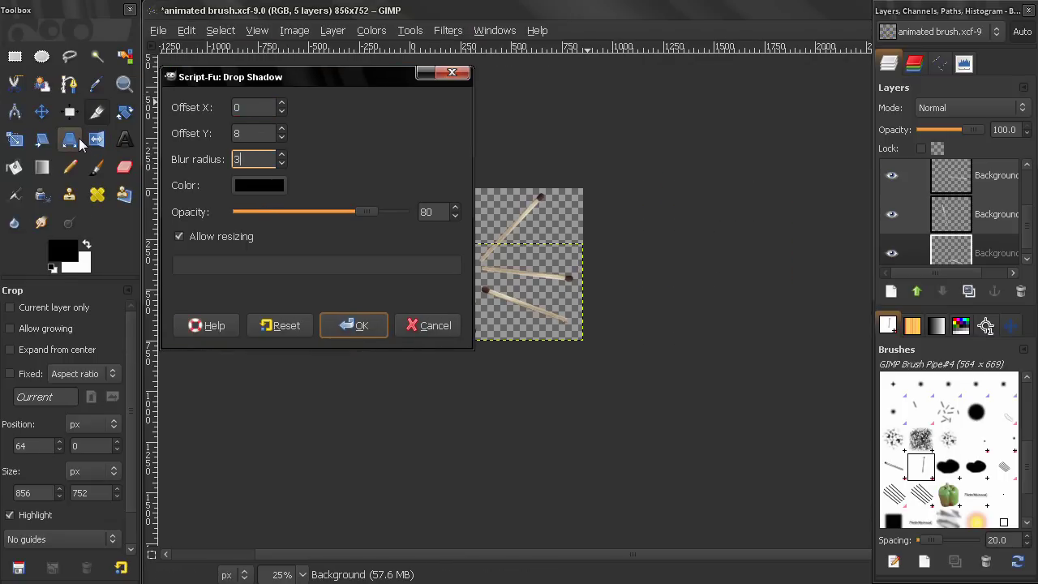
pyautogui.doubleClick(427, 212)
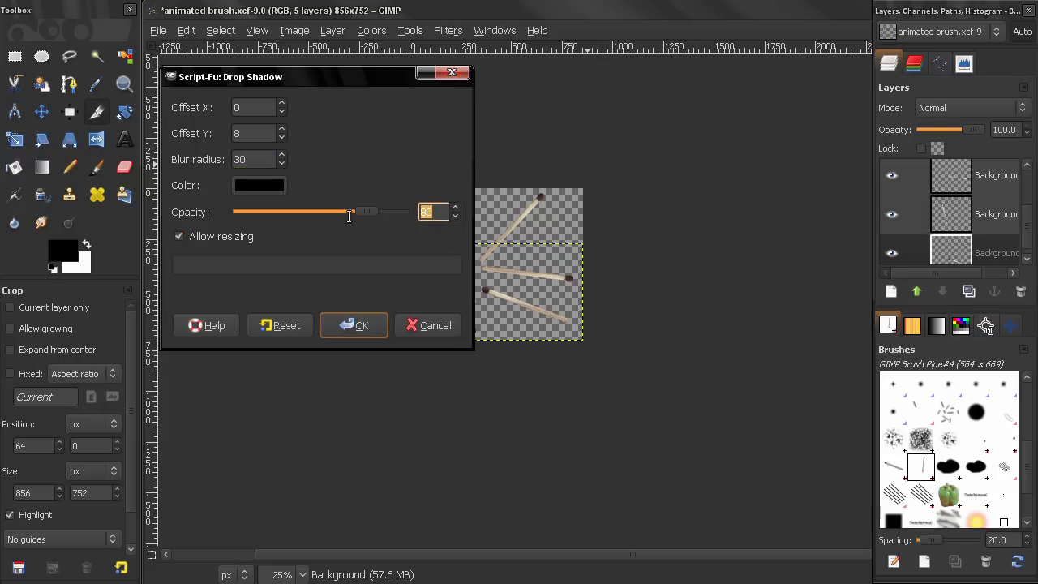
pyautogui.write('70')
pyautogui.click(348, 326)
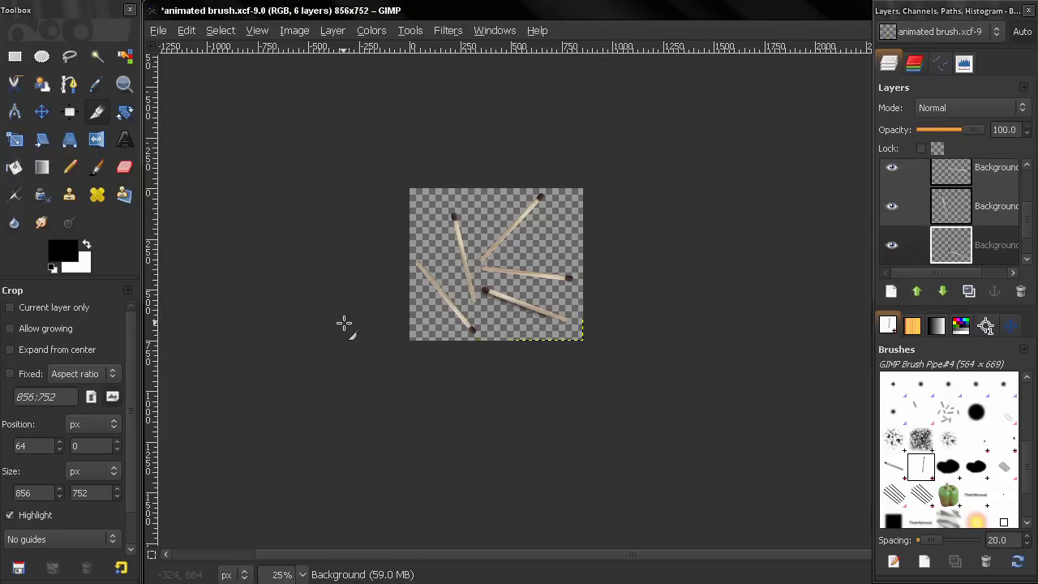
# Reapply the same drop shadow to a second layer and to the top matchstick layer
pyautogui.click(448, 31)
pyautogui.click(445, 67)
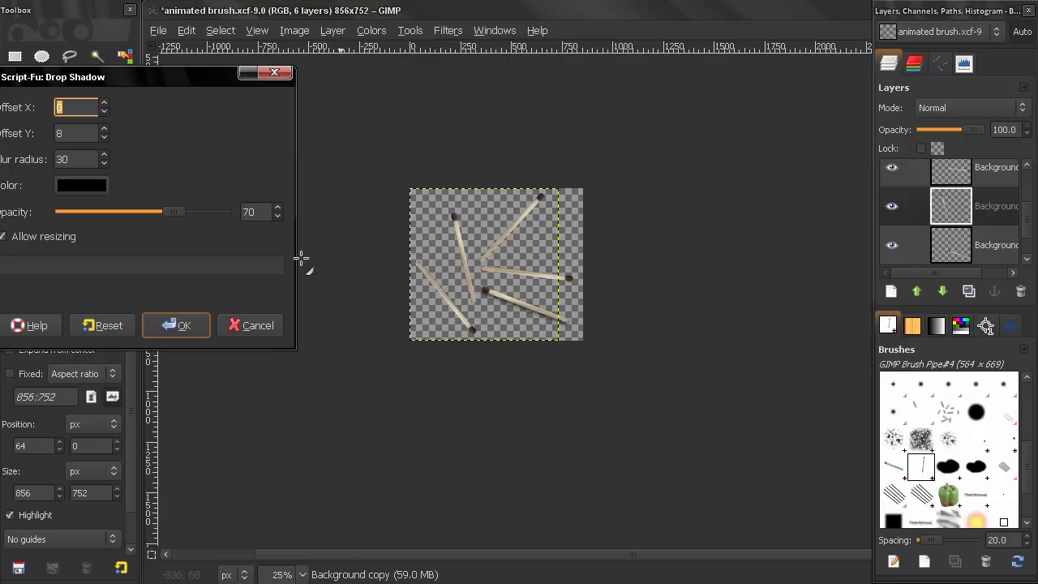
pyautogui.click(200, 324)
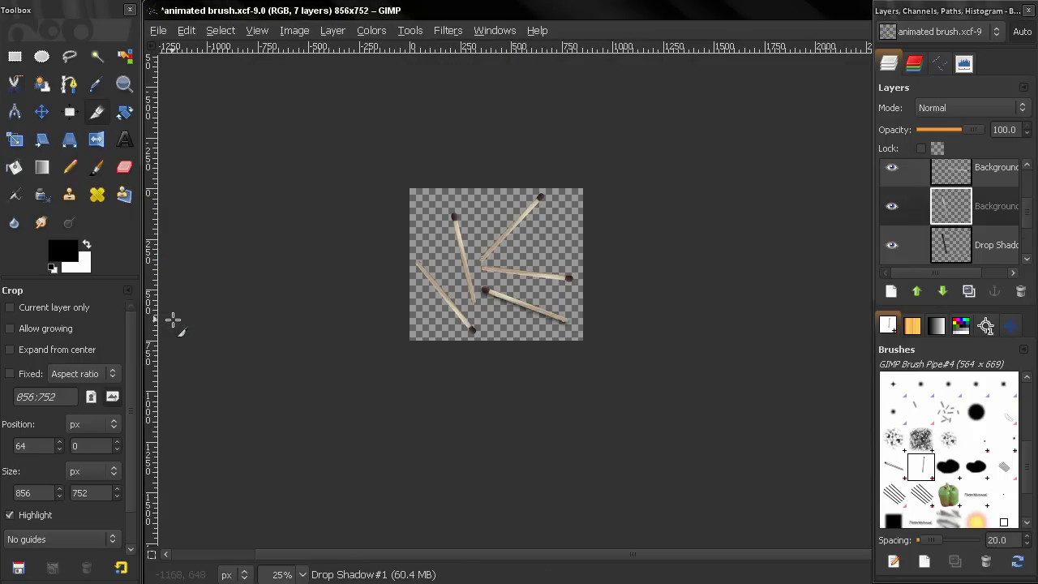
pyautogui.click(980, 180)
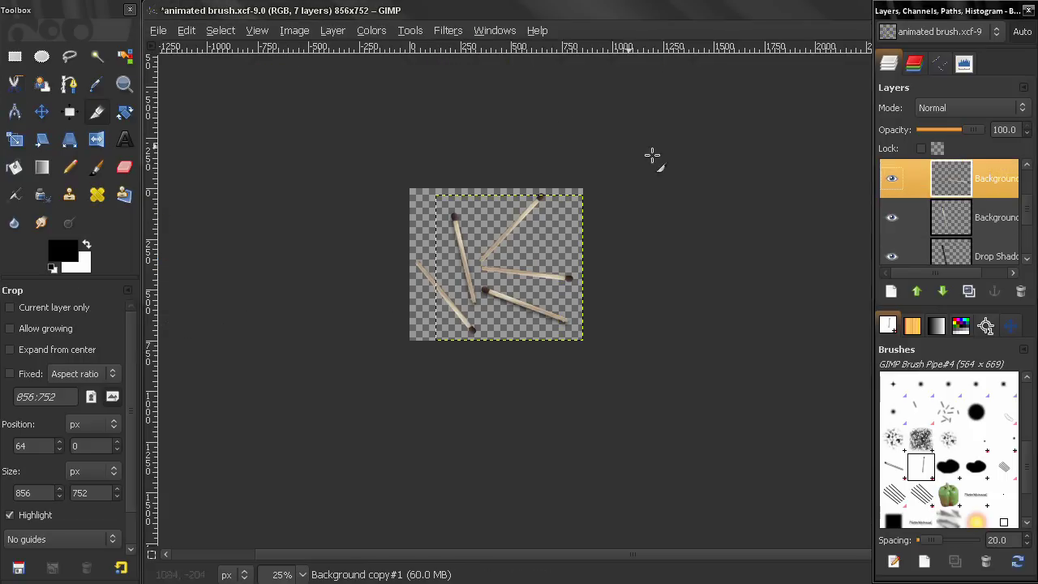
pyautogui.click(453, 30)
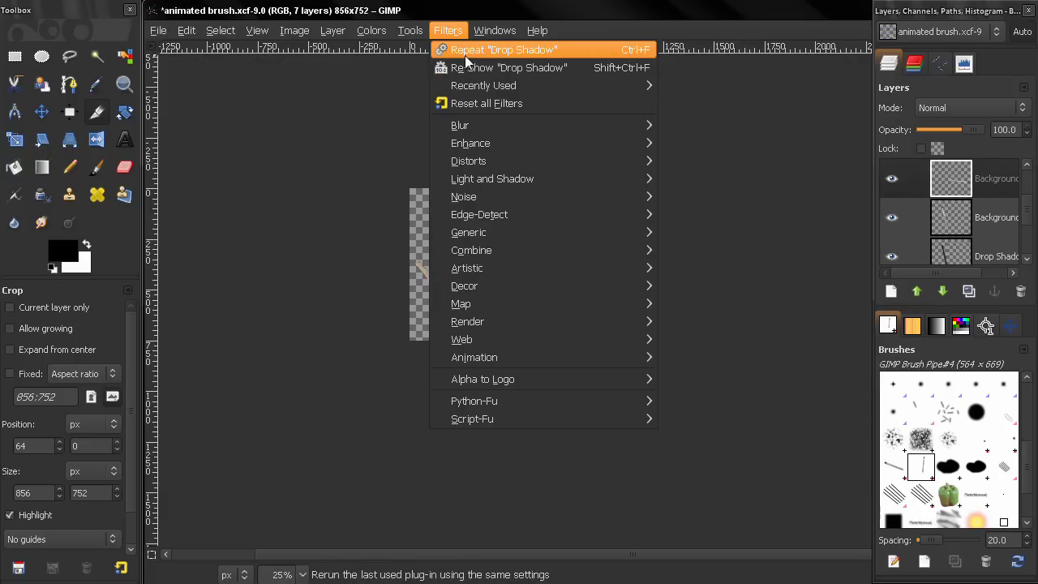
pyautogui.click(464, 54)
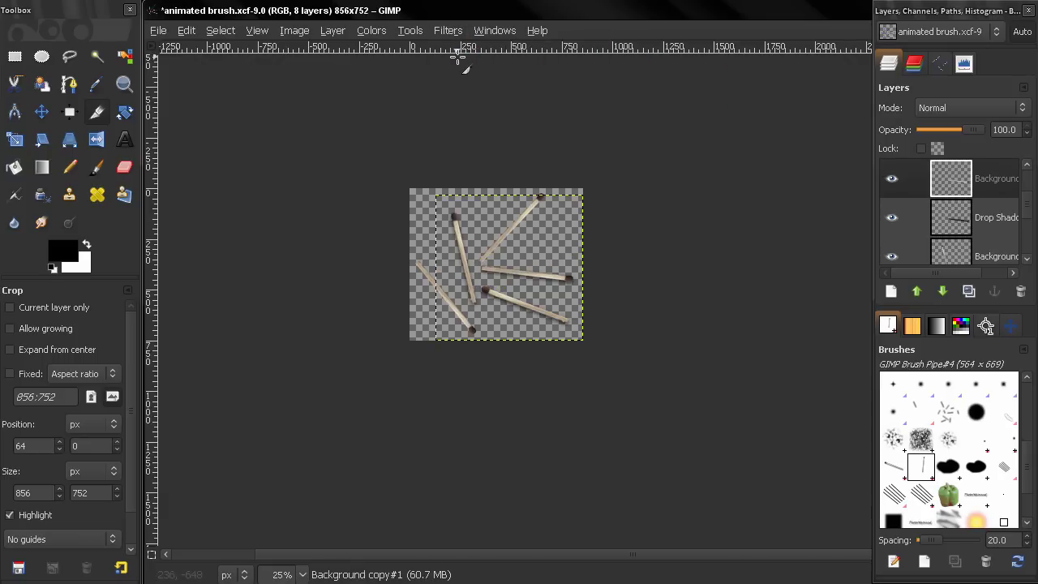
# Repeat the drop shadow on the remaining matchstick layers, using Ctrl+F for the top one
pyautogui.scroll(1, 949, 211)
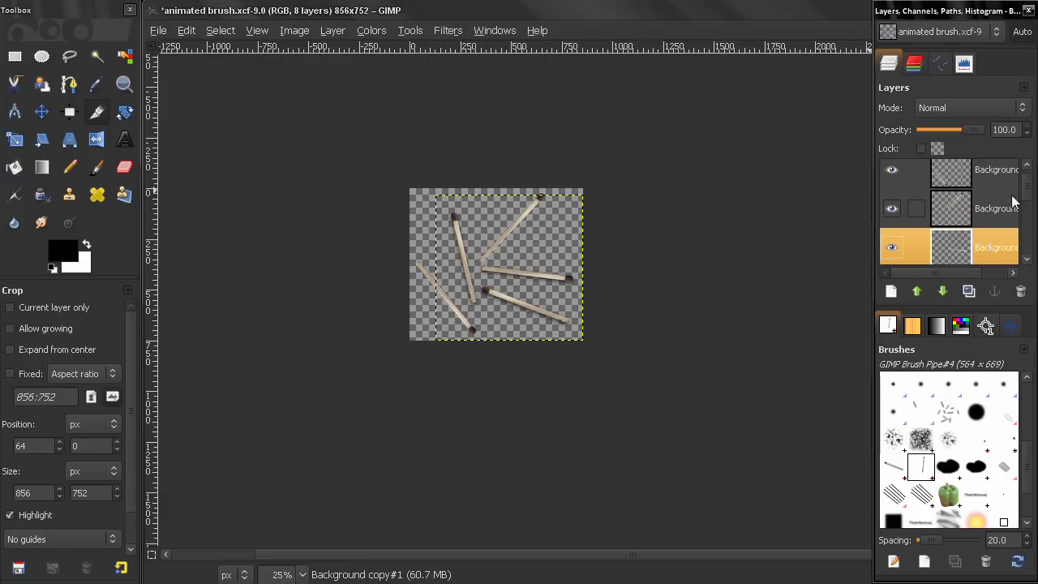
pyautogui.click(892, 205)
pyautogui.click(446, 30)
pyautogui.click(462, 46)
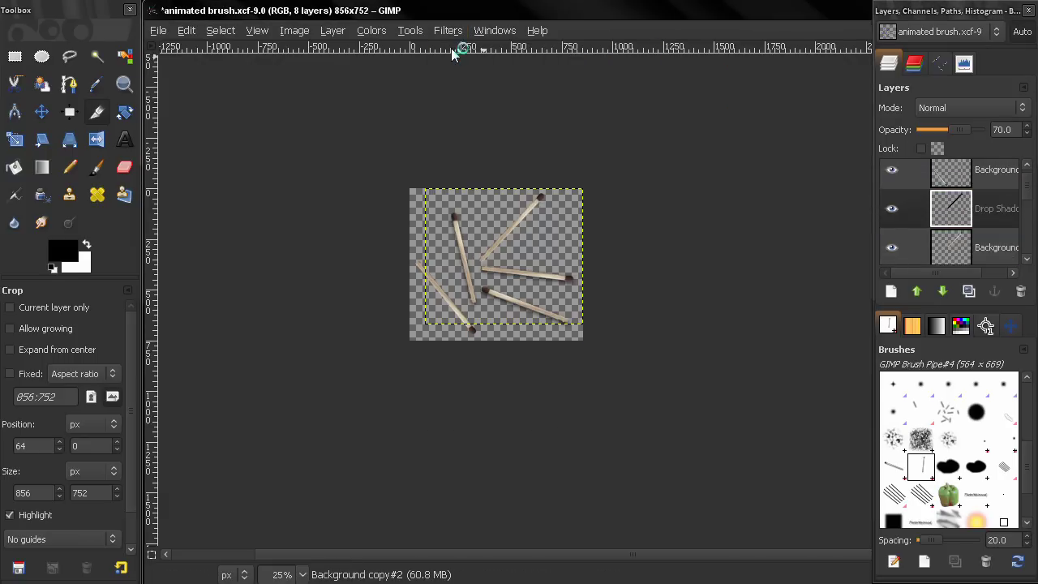
pyautogui.click(447, 31)
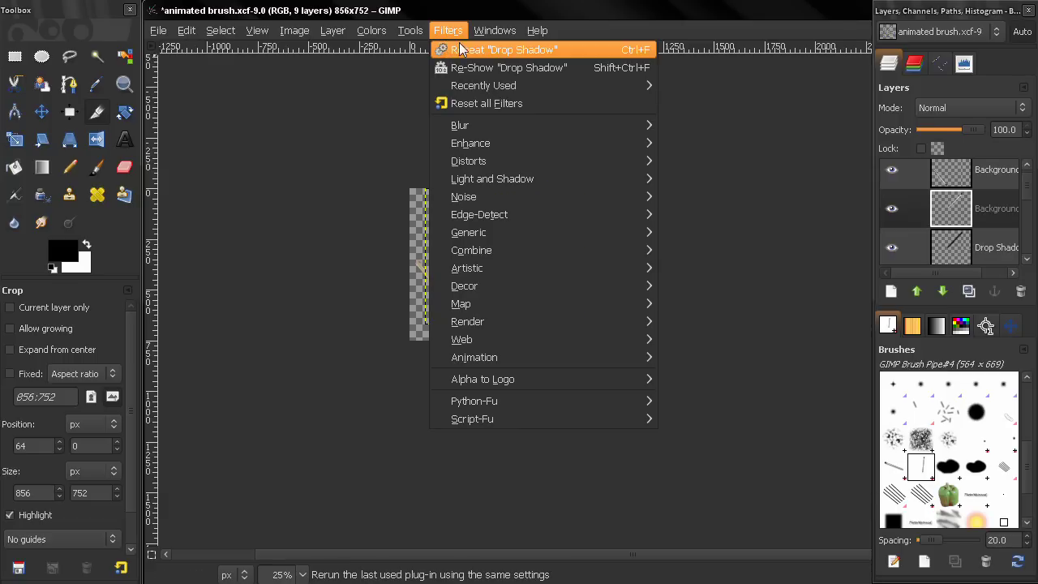
pyautogui.click(992, 182)
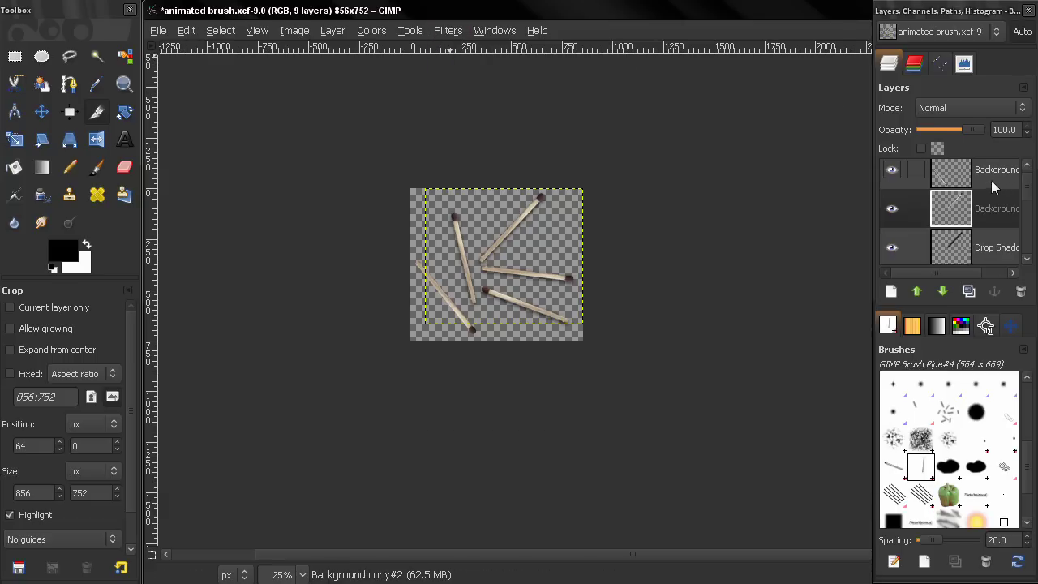
pyautogui.click(991, 180)
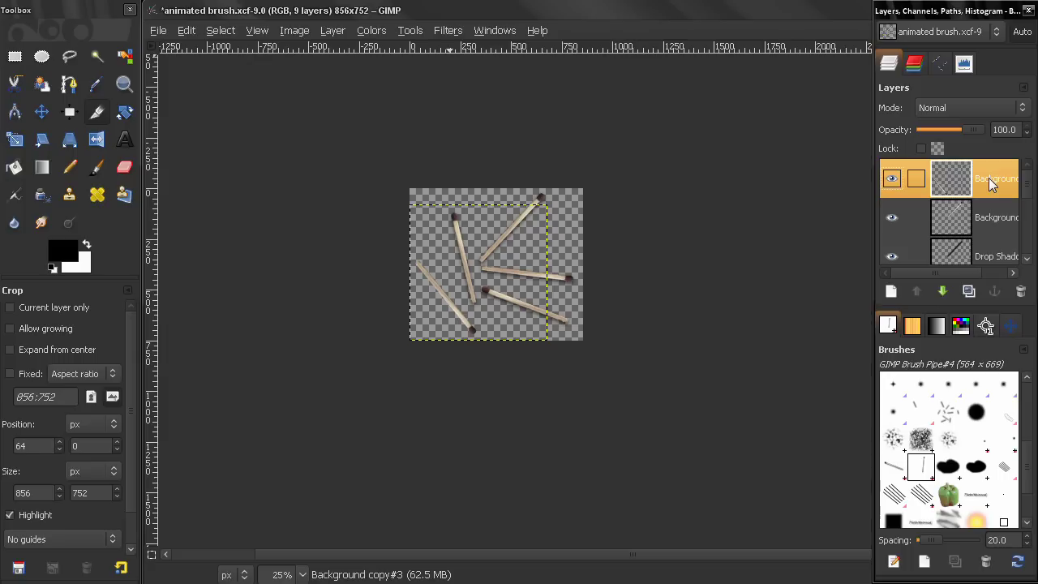
pyautogui.hotkey('ctrl', 'f')
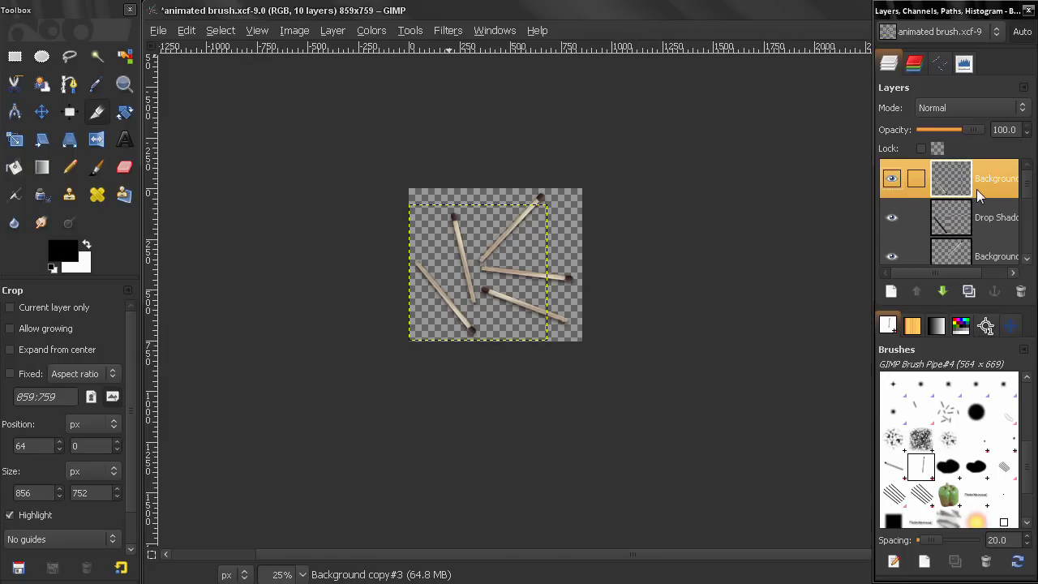
pyautogui.rightClick(975, 183)
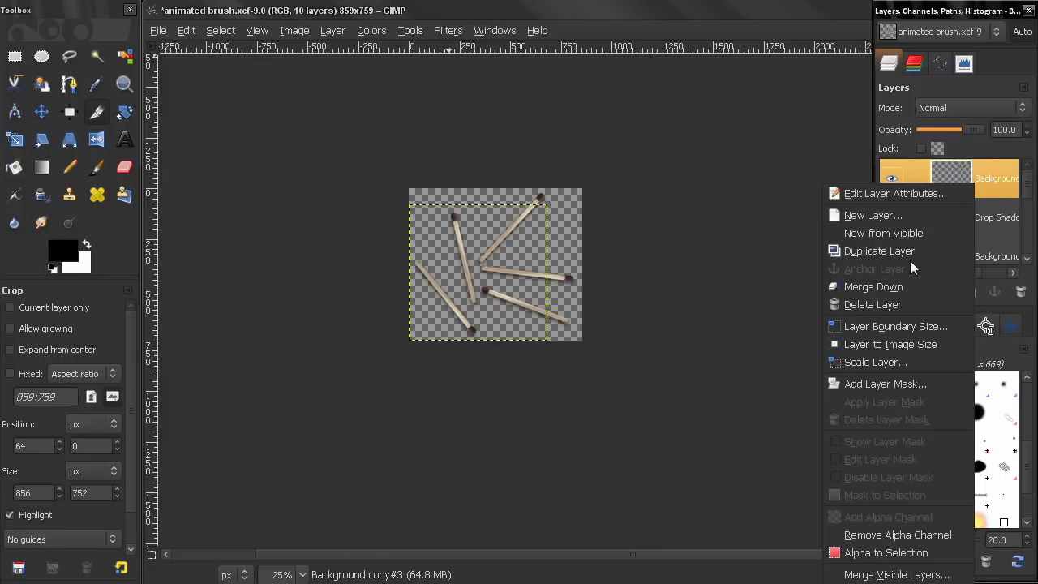
pyautogui.click(869, 288)
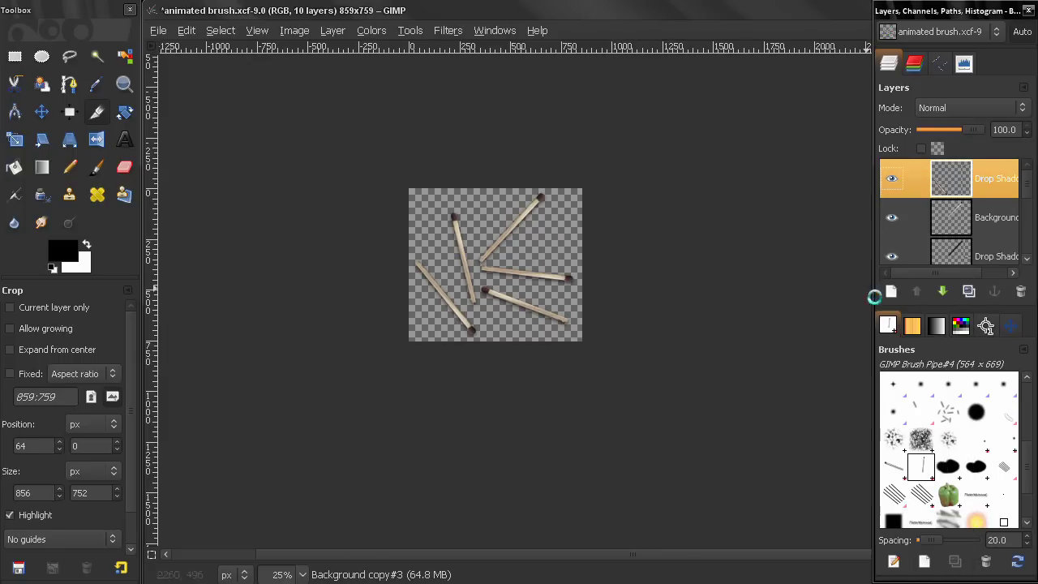
pyautogui.click(968, 231)
pyautogui.rightClick(968, 231)
pyautogui.click(863, 333)
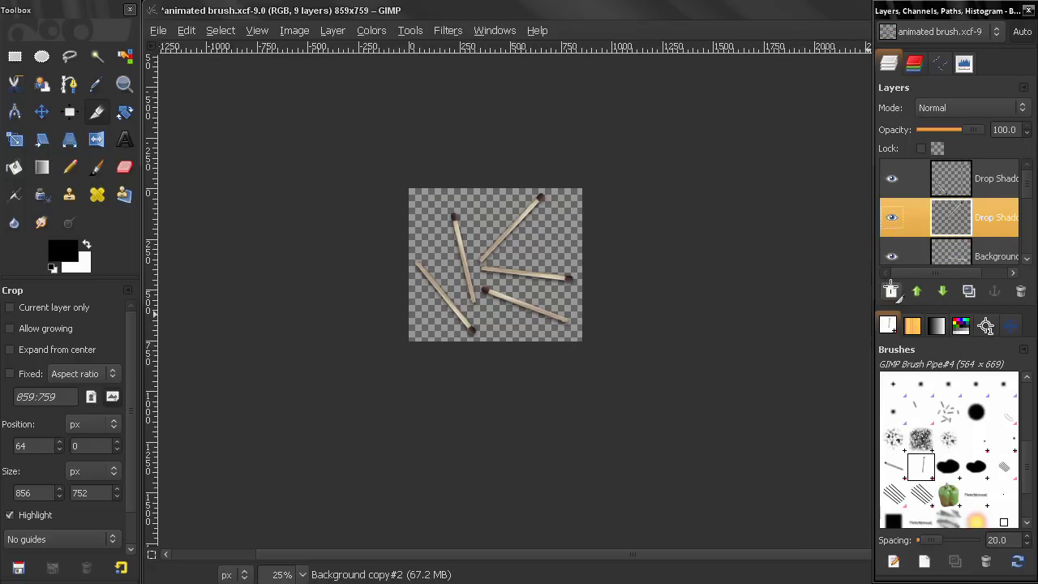
pyautogui.scroll(-1, 960, 225)
pyautogui.rightClick(963, 240)
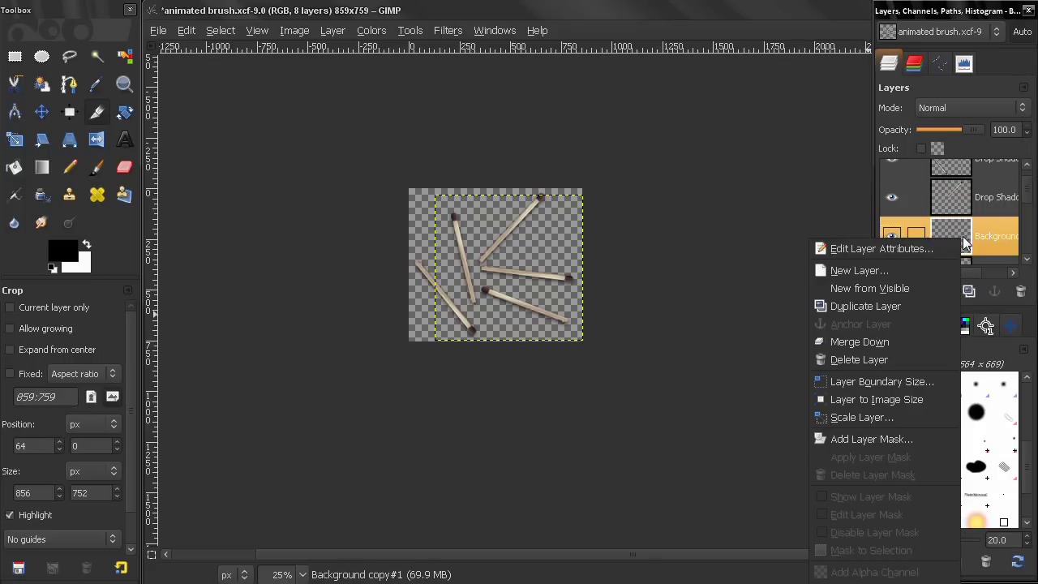
pyautogui.click(881, 341)
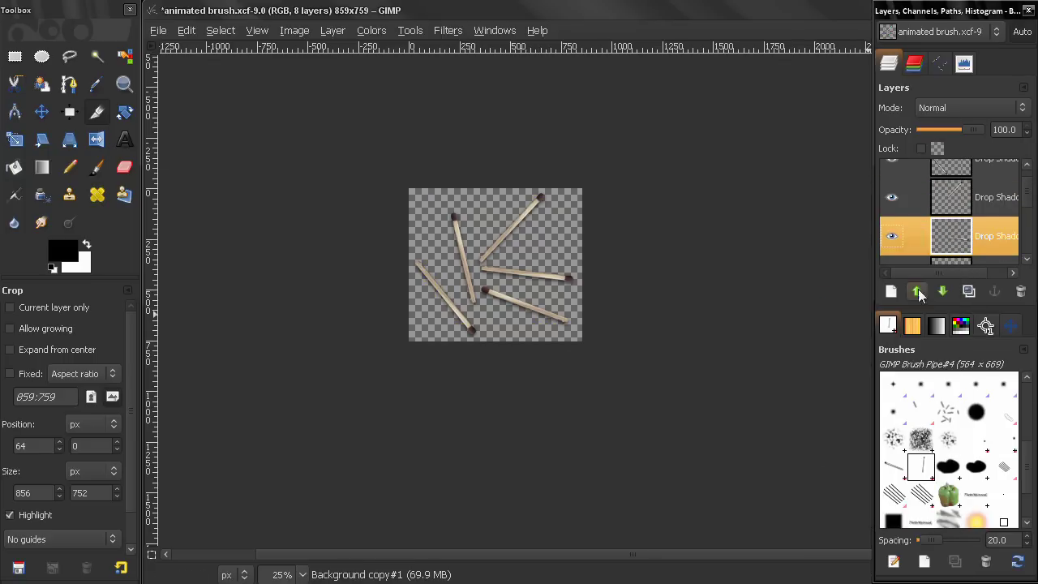
pyautogui.scroll(-1, 964, 233)
pyautogui.rightClick(964, 236)
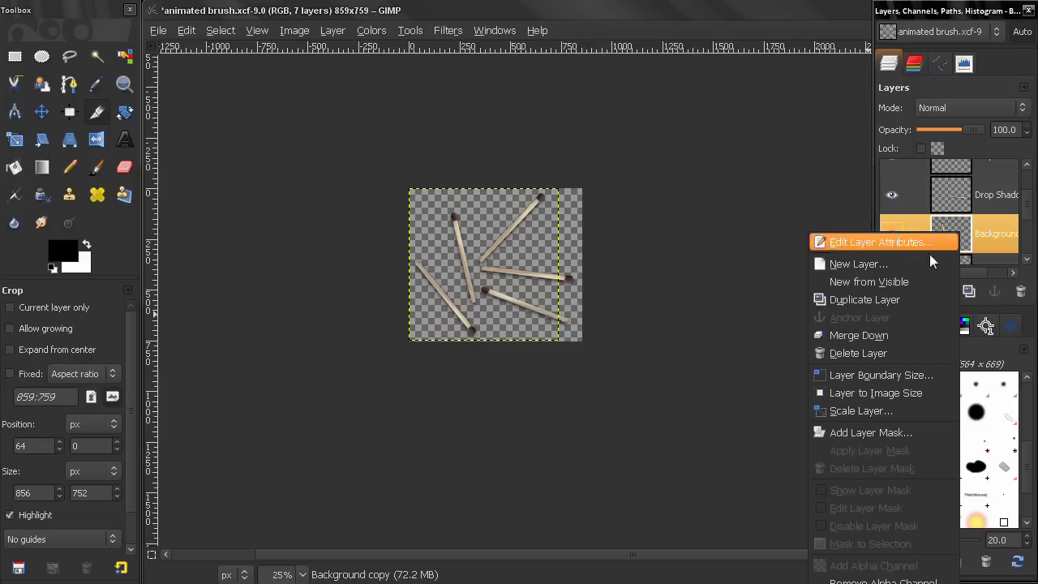
pyautogui.click(861, 333)
pyautogui.scroll(2, 953, 212)
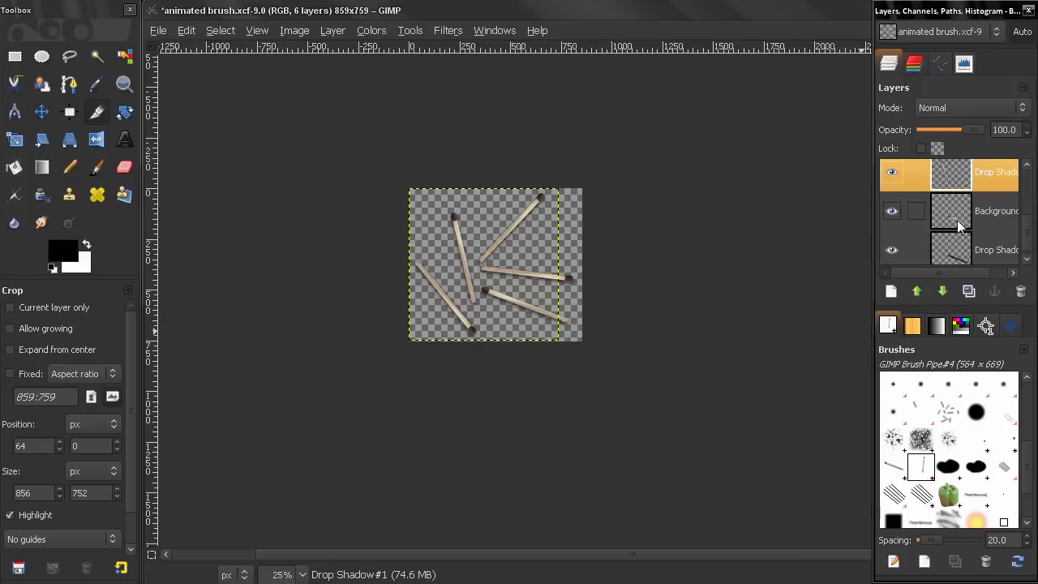
pyautogui.click(957, 217)
pyautogui.rightClick(959, 221)
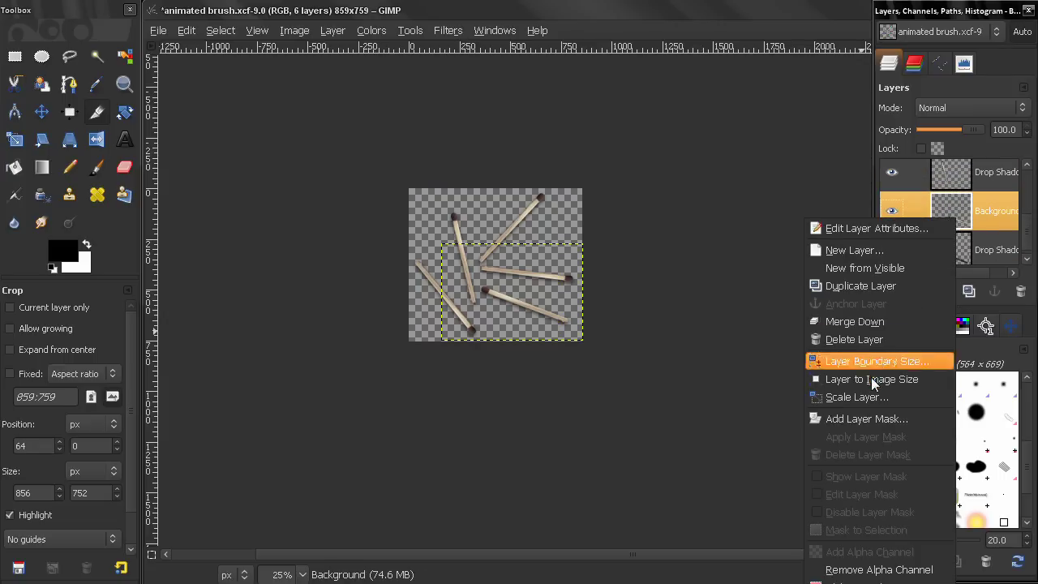
pyautogui.click(876, 326)
pyautogui.scroll(1, 945, 216)
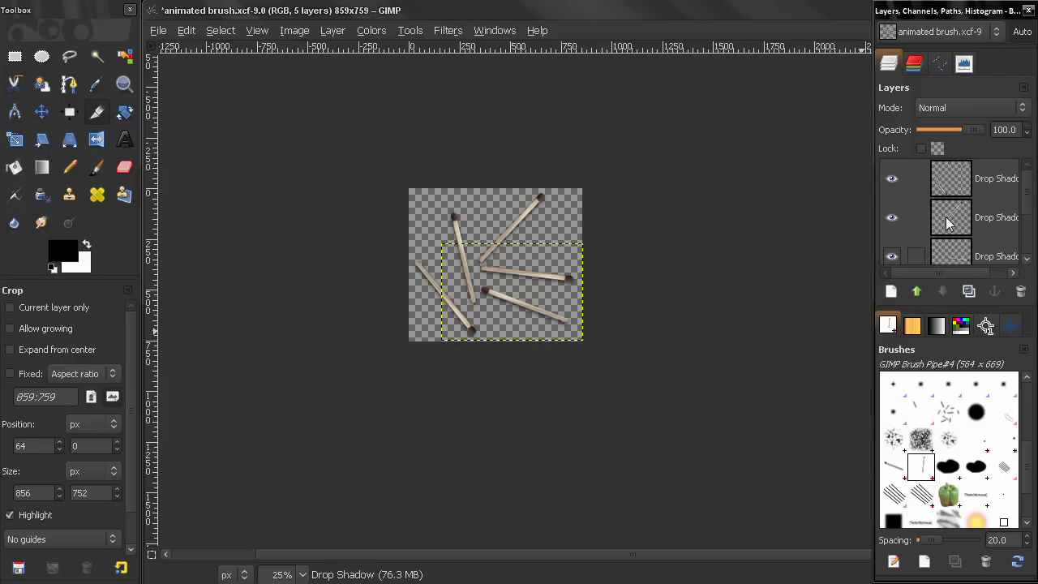
pyautogui.scroll(-3, 1027, 223)
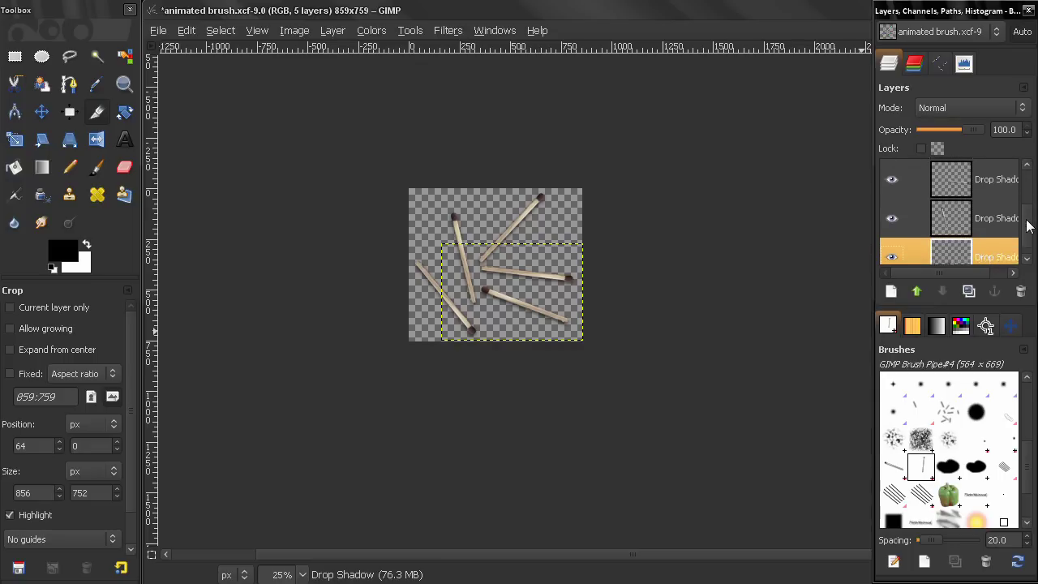
pyautogui.scroll(1, 971, 188)
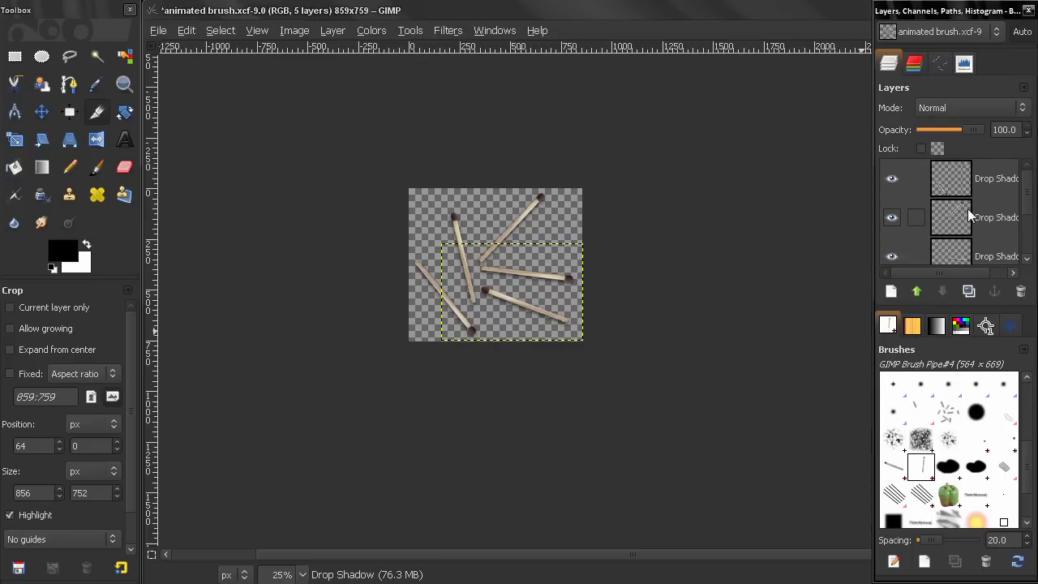
pyautogui.scroll(-1, 964, 213)
pyautogui.click(922, 476)
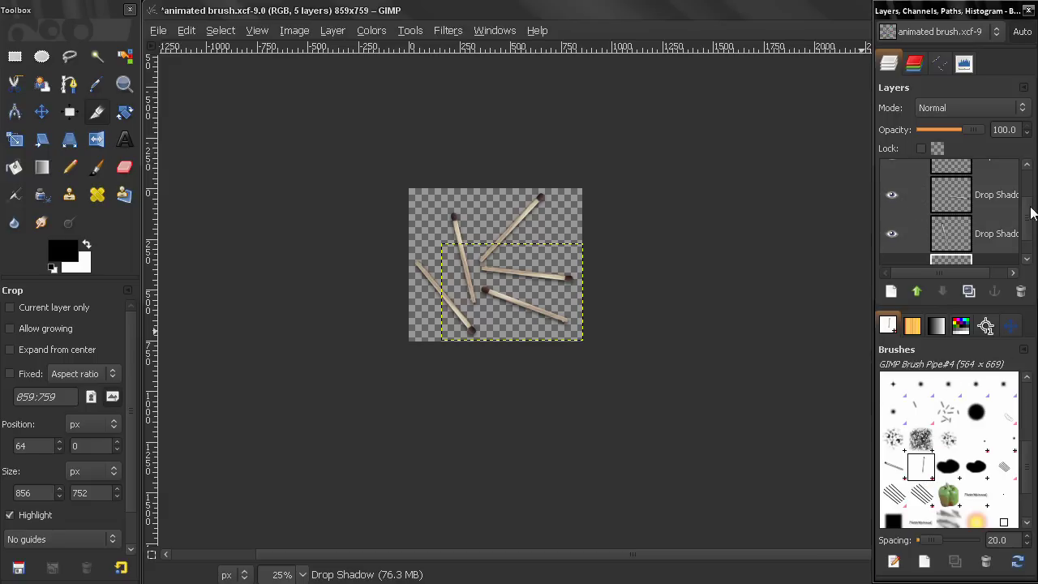
pyautogui.scroll(-2, 1028, 243)
pyautogui.moveTo(1028, 243); pyautogui.dragTo(970, 204)
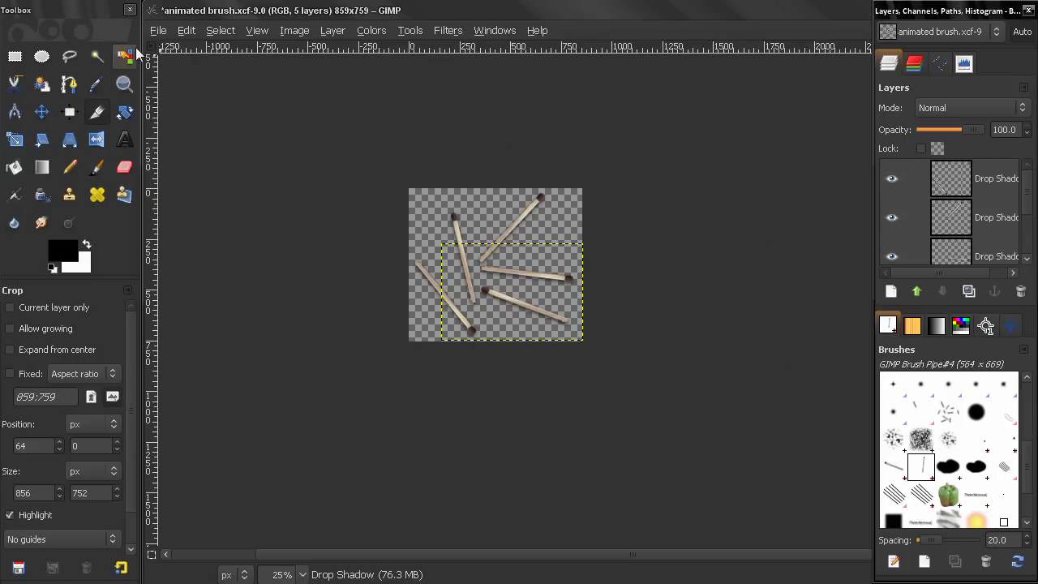
# Start Save As and choose the GIMP brush (animated) file type
pyautogui.click(156, 30)
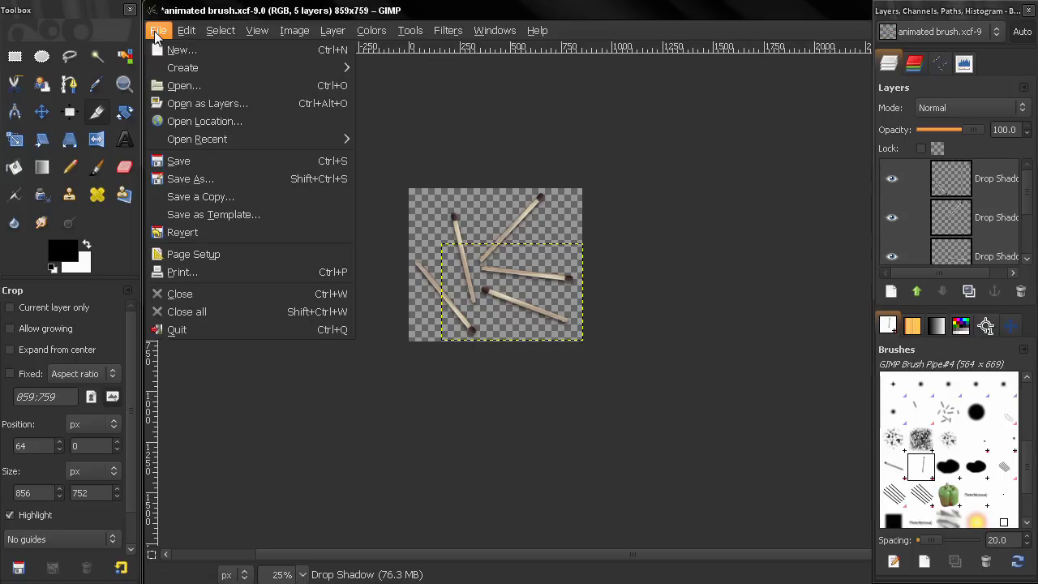
pyautogui.click(197, 179)
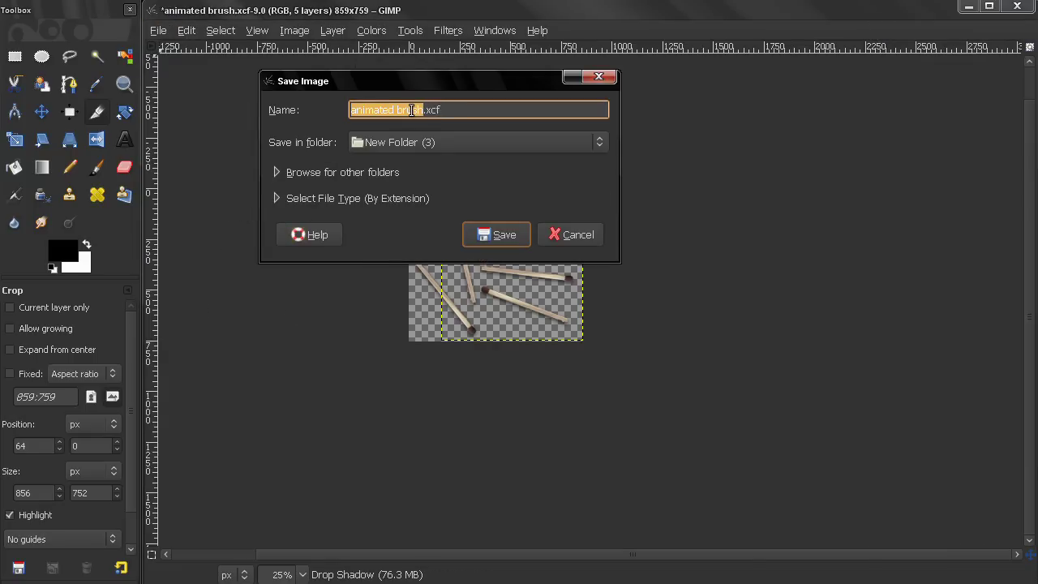
pyautogui.click(330, 204)
pyautogui.scroll(-5, 407, 314)
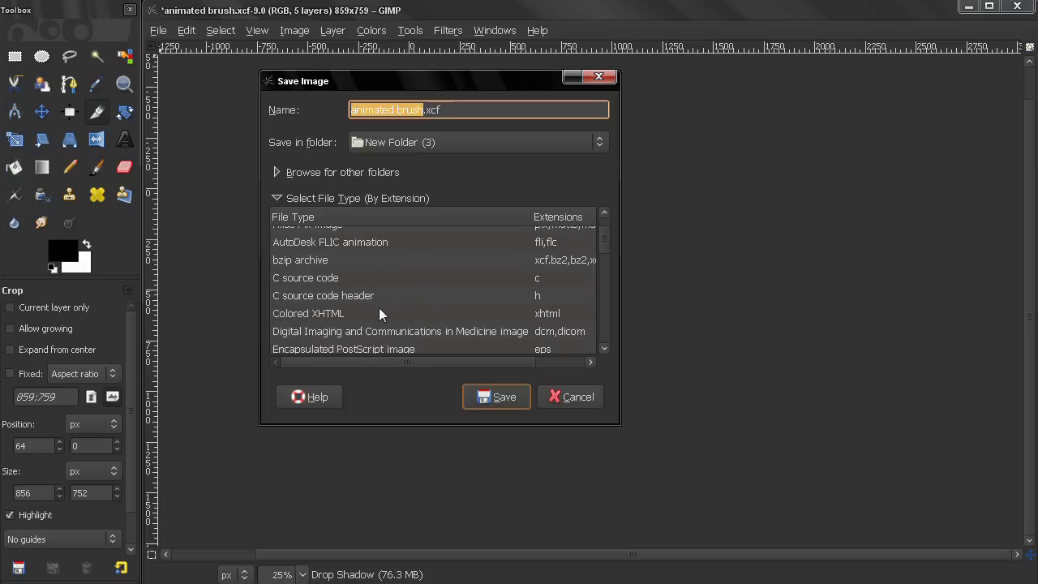
pyautogui.scroll(-1, 379, 308)
pyautogui.scroll(-1, 377, 314)
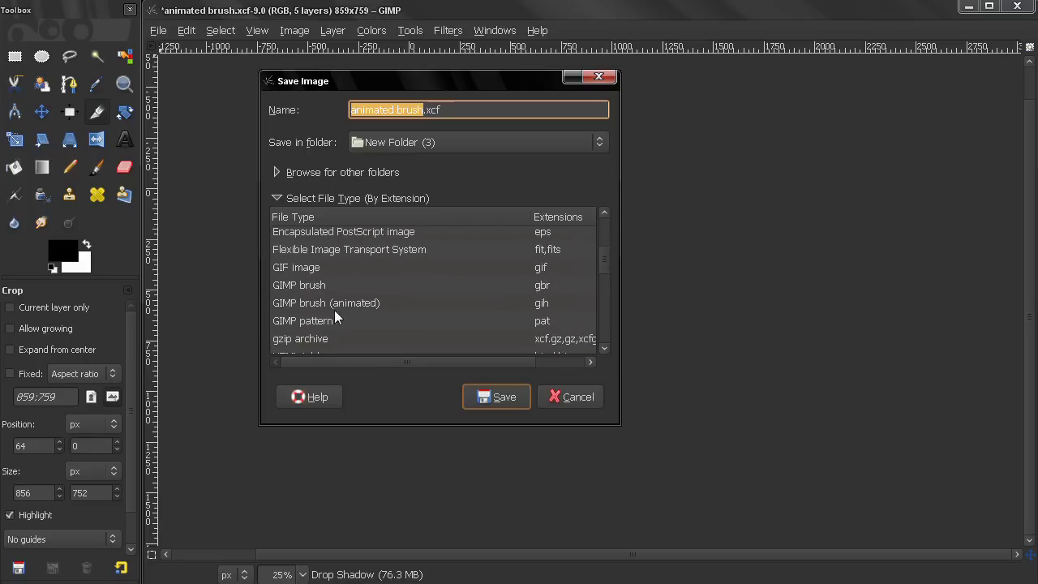
pyautogui.click(336, 305)
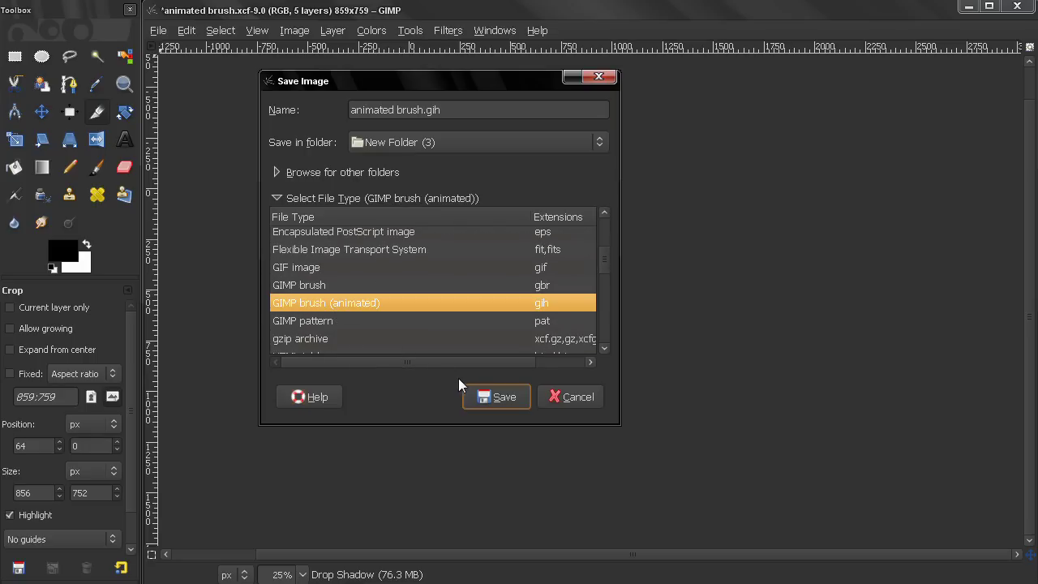
pyautogui.click(305, 199)
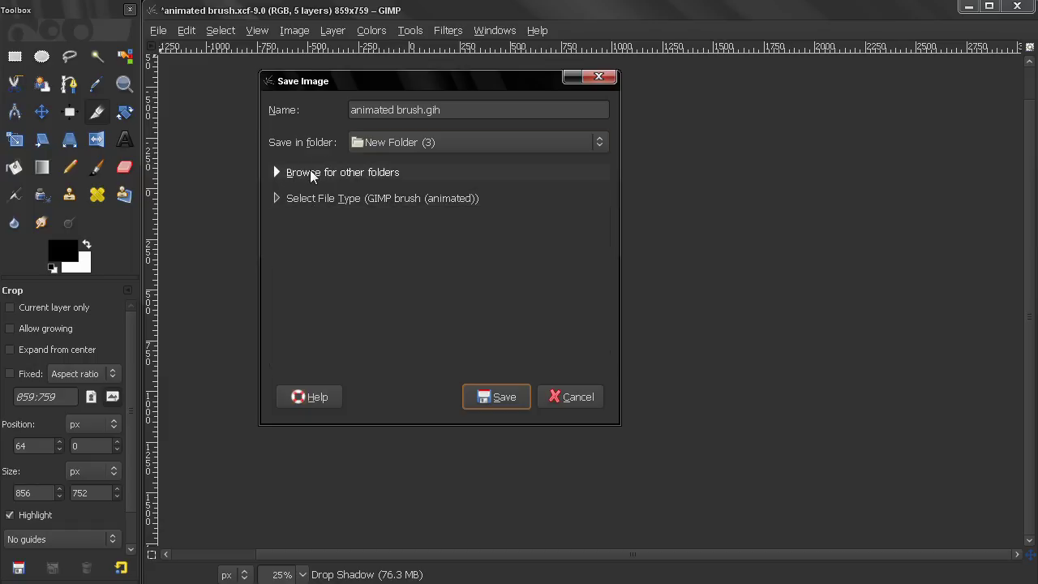
# Save as animated brush.gih in GIMP's brushes folder
pyautogui.click(311, 177)
pyautogui.scroll(-1, 363, 437)
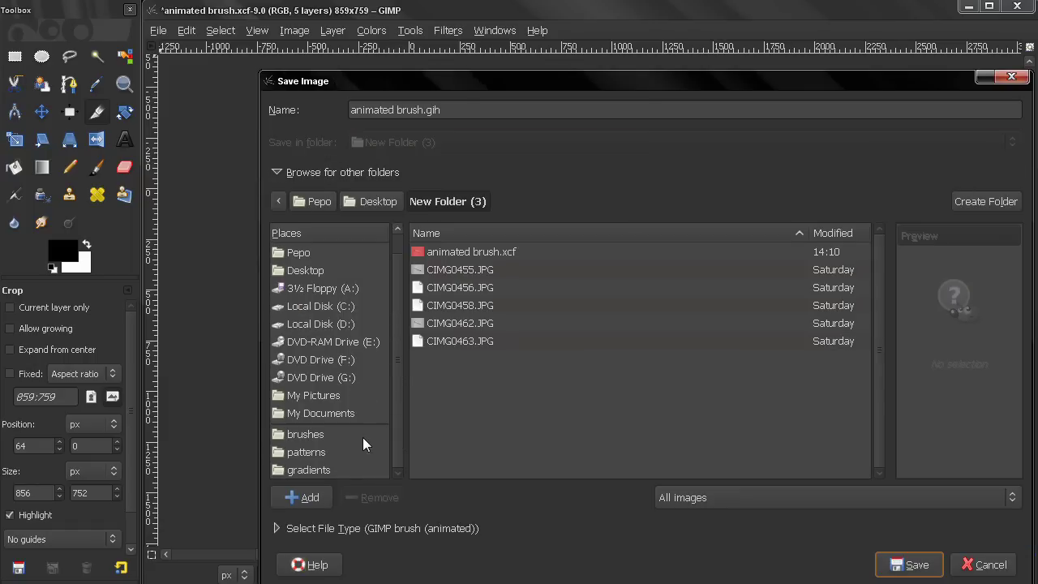
pyautogui.click(318, 434)
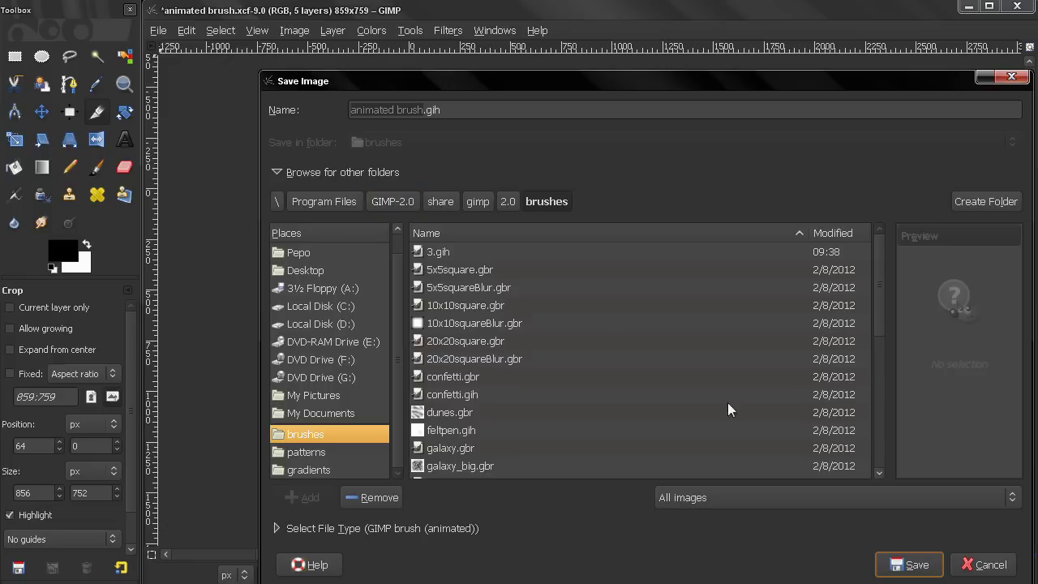
pyautogui.click(895, 566)
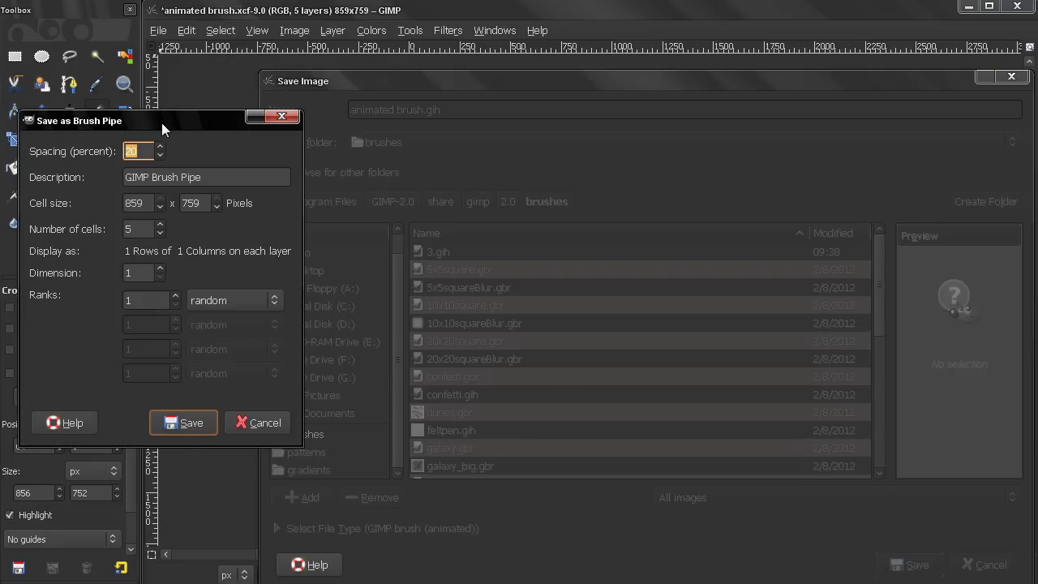
# Set the brush pipe to 5 ranks with random selection mode and save it
pyautogui.moveTo(162, 123); pyautogui.dragTo(317, 114)
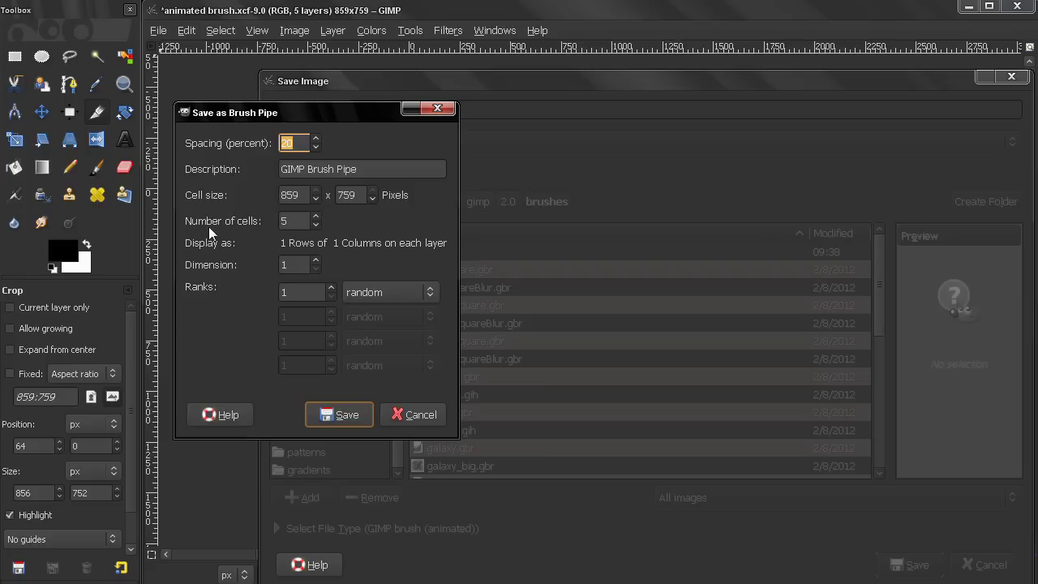
pyautogui.doubleClick(300, 293)
pyautogui.write('5')
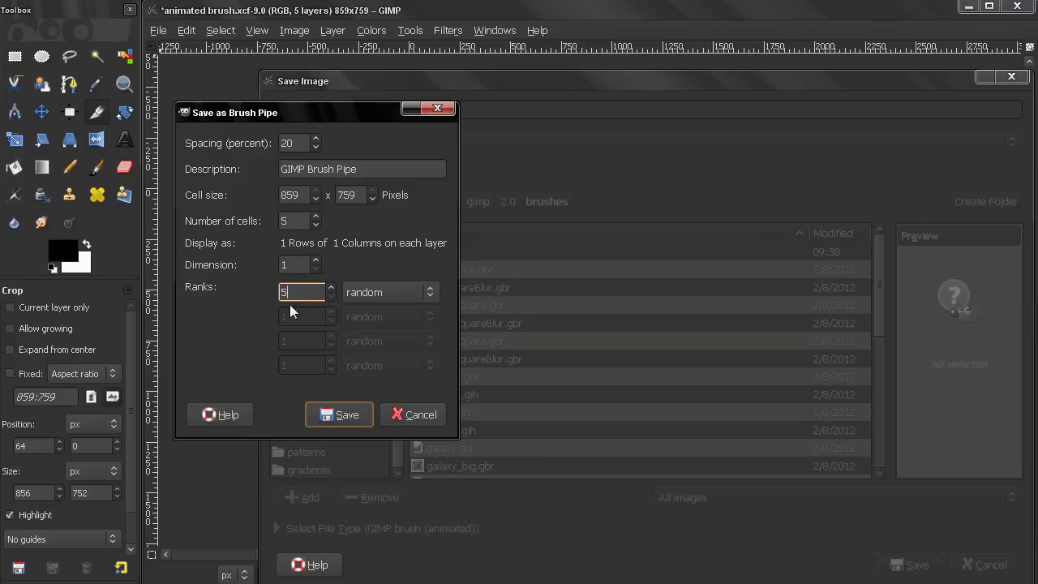
pyautogui.click(356, 290)
pyautogui.click(357, 292)
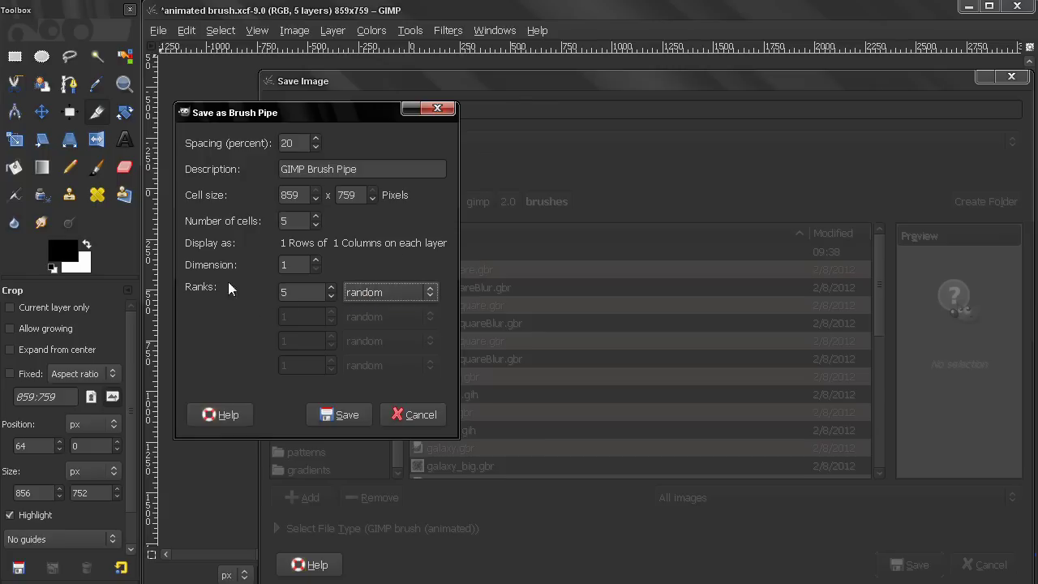
pyautogui.moveTo(296, 114); pyautogui.dragTo(307, 100)
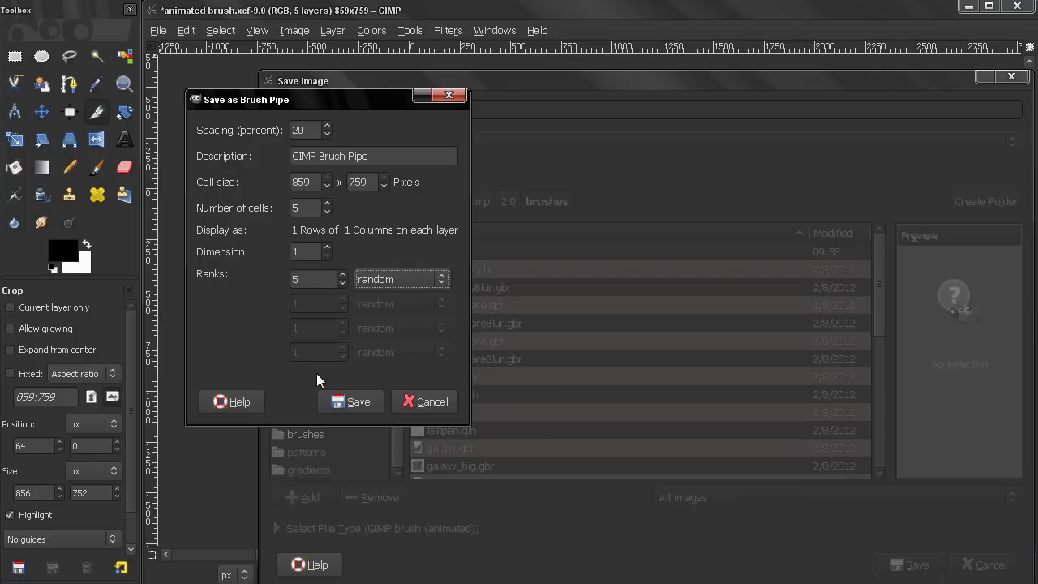
pyautogui.click(344, 403)
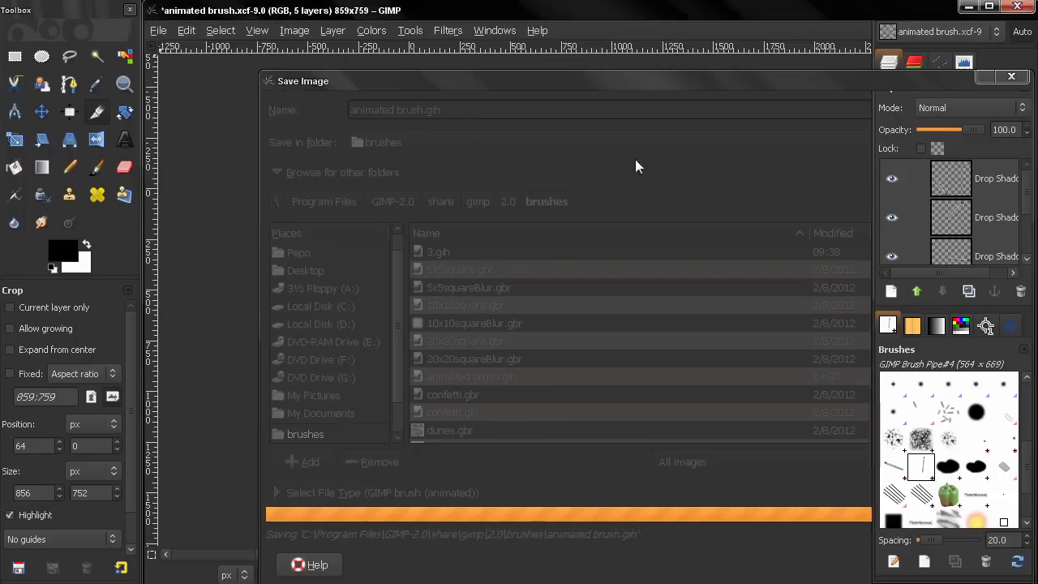
# Close the matchstick image and create a new 1600×900 canvas
pyautogui.click(158, 30)
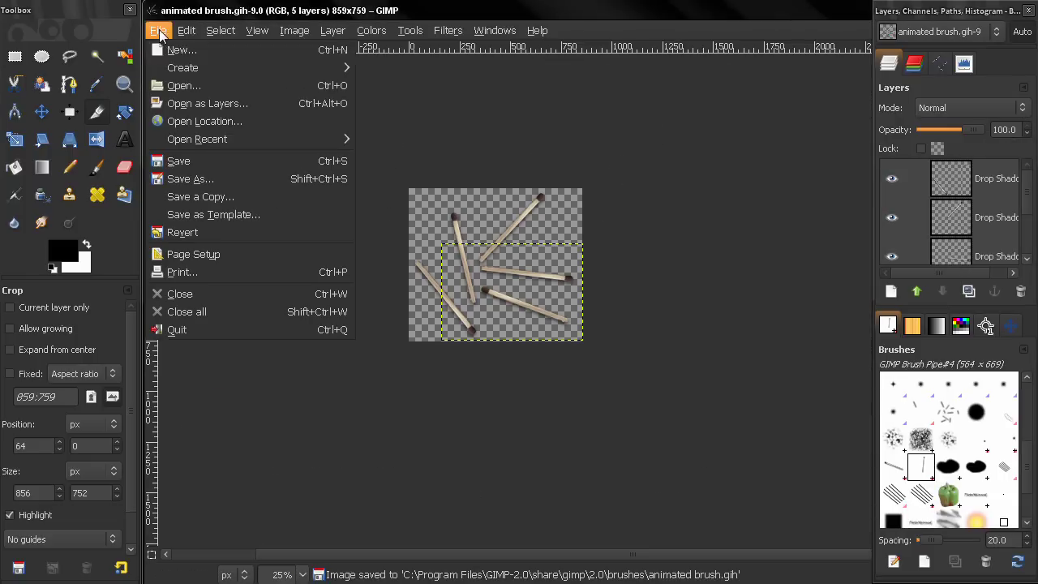
pyautogui.click(208, 293)
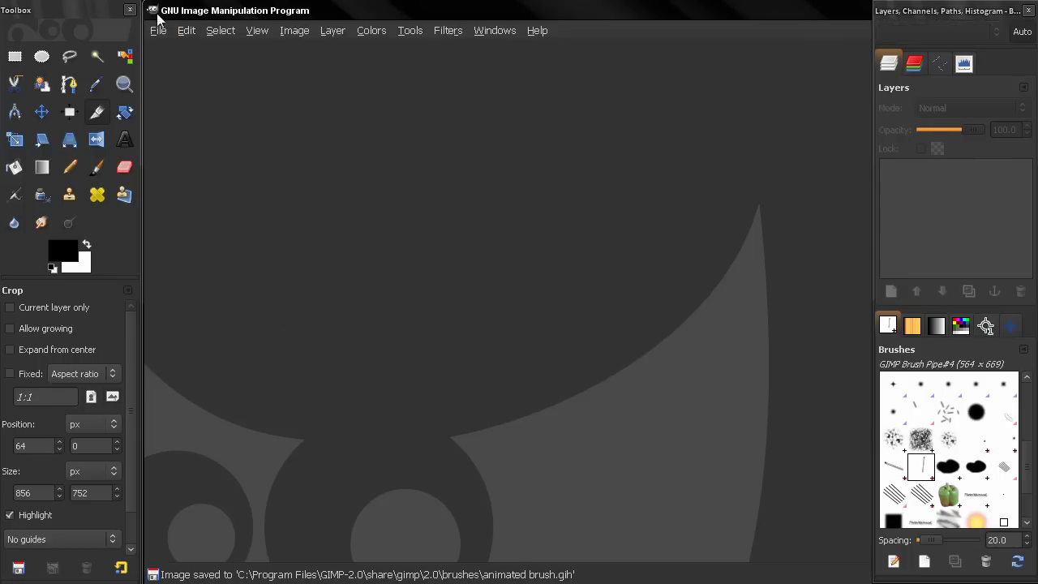
pyautogui.click(158, 30)
pyautogui.click(175, 47)
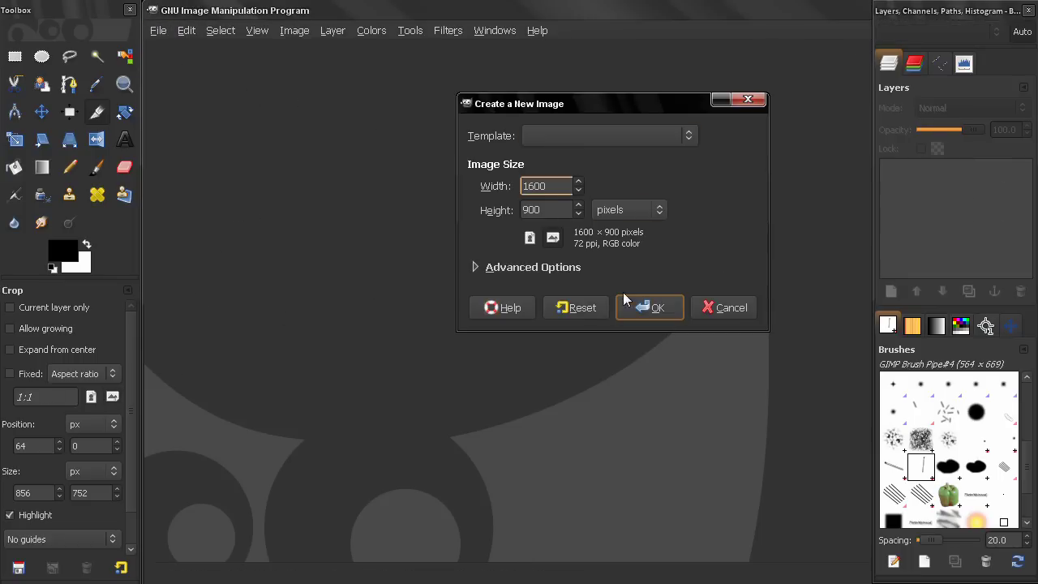
pyautogui.click(640, 307)
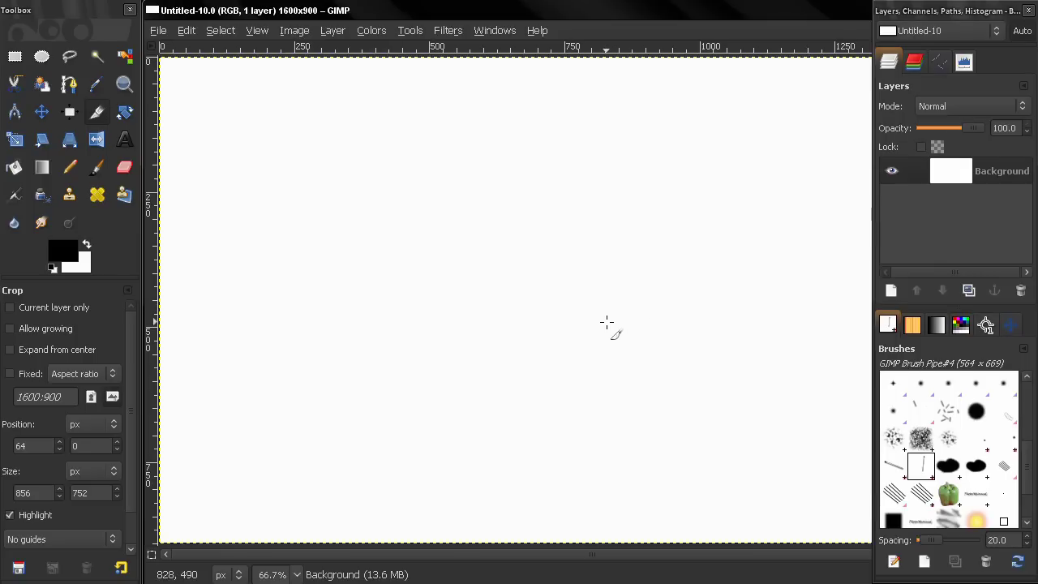
# Refresh the brushes list and select the GIMP Brush Pipe#2 matchstick brush
pyautogui.click(1016, 562)
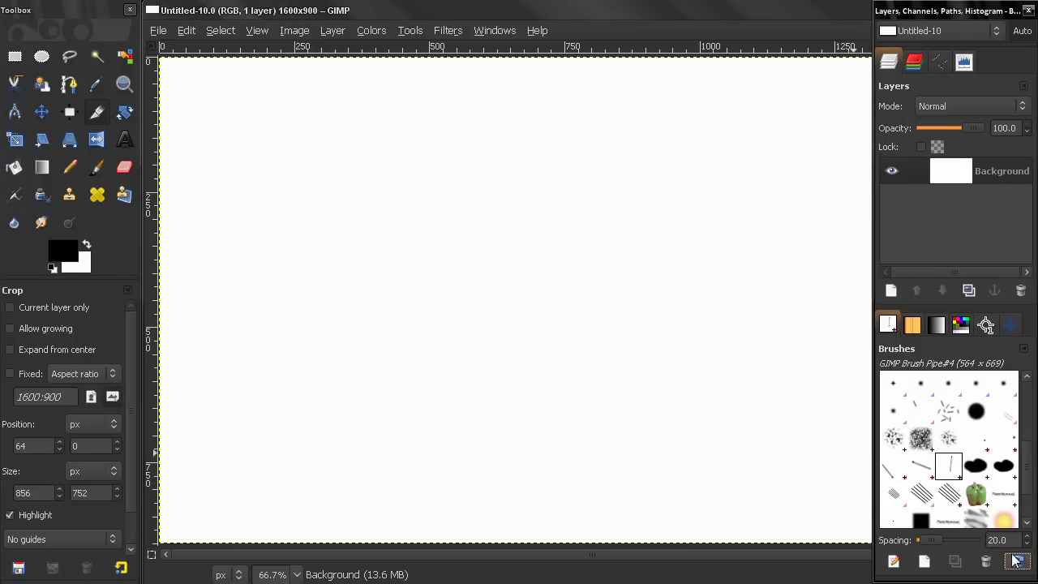
pyautogui.click(892, 474)
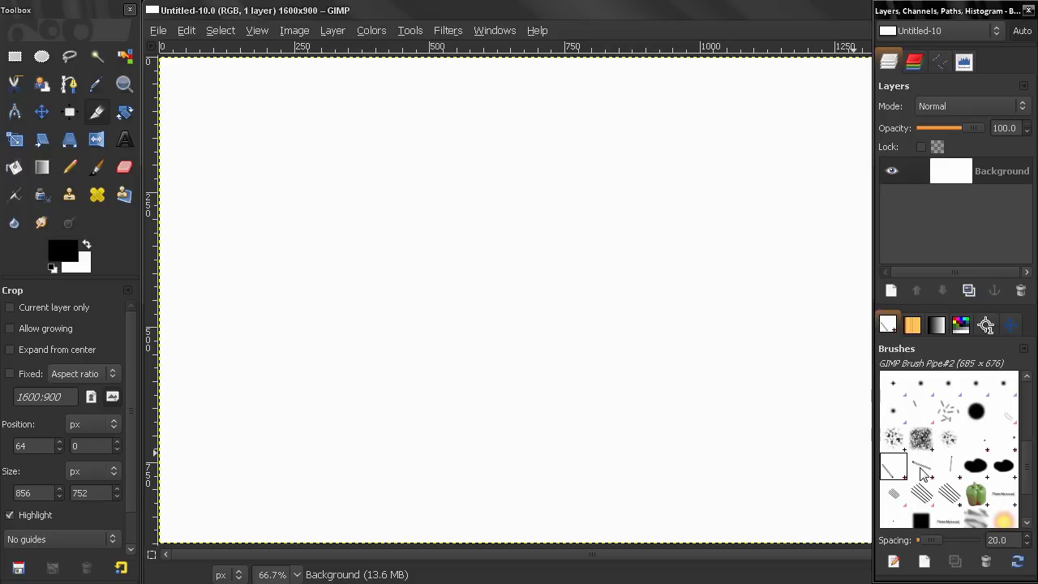
pyautogui.click(920, 475)
pyautogui.click(895, 475)
pyautogui.click(897, 475)
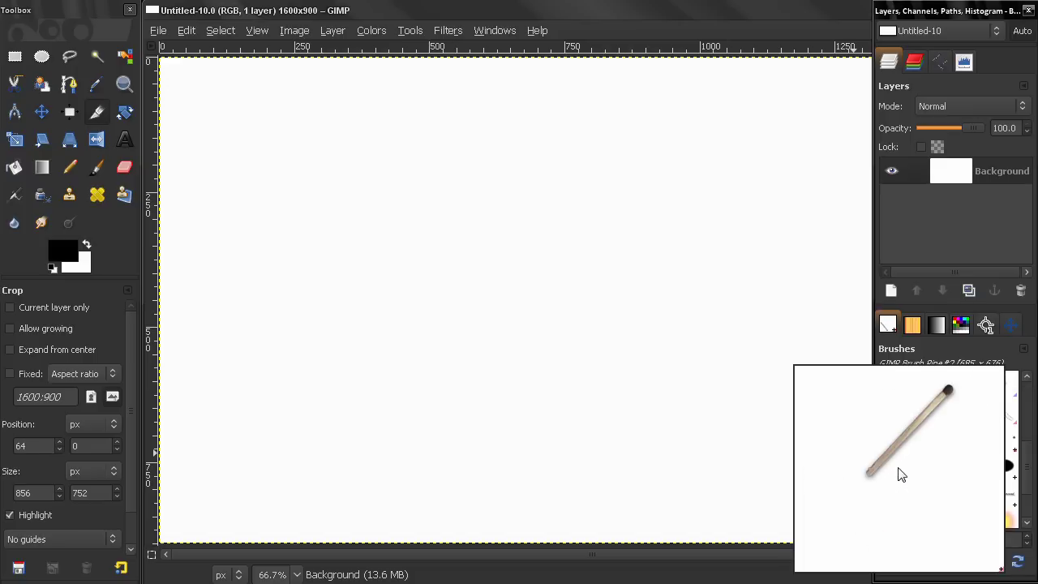
# Paint matchstick strokes on the left and right of the canvas with the Paintbrush
pyautogui.click(97, 167)
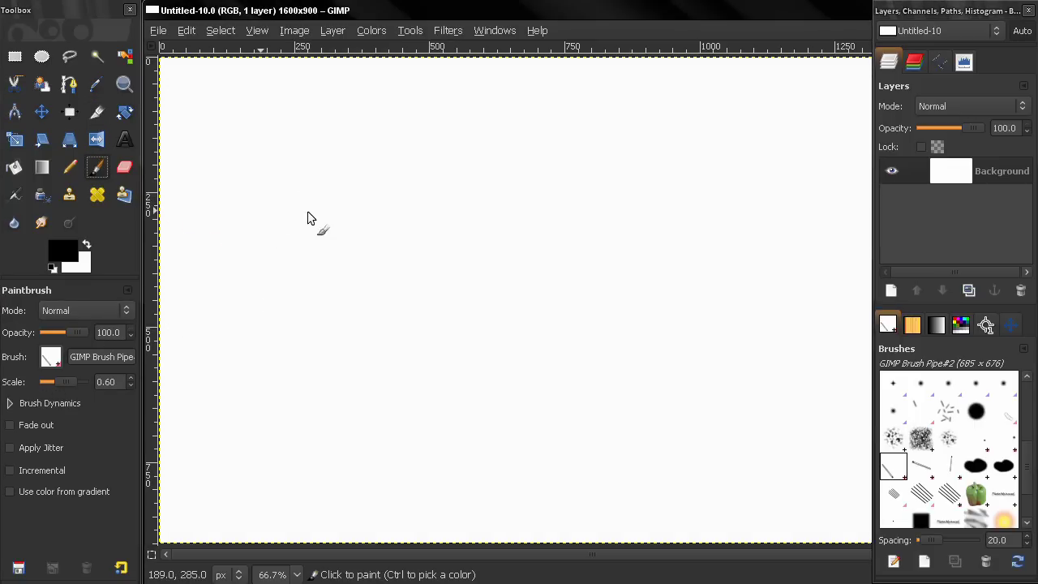
pyautogui.moveTo(309, 218)
pyautogui.mouseDown()
pyautogui.moveTo(349, 243)
pyautogui.moveTo(299, 284)
pyautogui.moveTo(366, 203)
pyautogui.moveTo(395, 199)
pyautogui.moveTo(278, 212)
pyautogui.moveTo(347, 286)
pyautogui.moveTo(321, 164)
pyautogui.moveTo(231, 235)
pyautogui.moveTo(303, 364)
pyautogui.moveTo(409, 325)
pyautogui.moveTo(464, 231)
pyautogui.moveTo(314, 223)
pyautogui.moveTo(272, 339)
pyautogui.moveTo(375, 340)
pyautogui.moveTo(341, 324)
pyautogui.moveTo(294, 208)
pyautogui.moveTo(233, 284)
pyautogui.moveTo(360, 382)
pyautogui.moveTo(406, 369)
pyautogui.mouseUp()
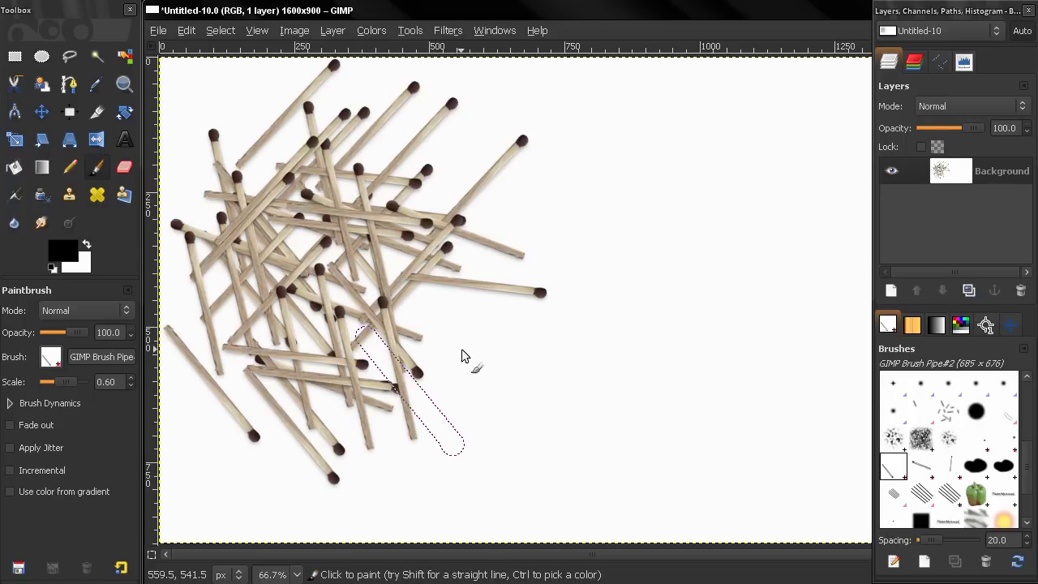
pyautogui.click(920, 464)
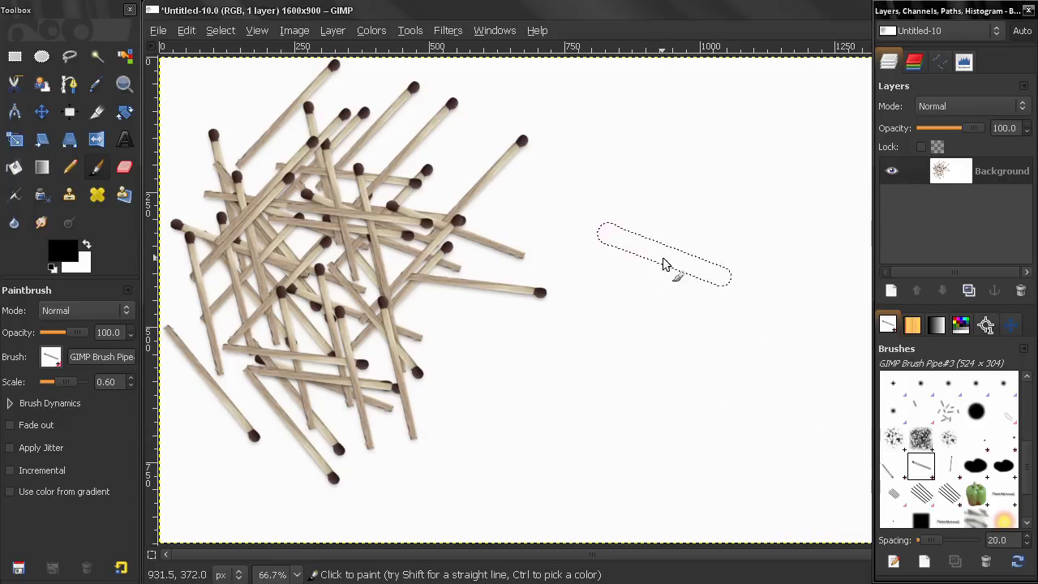
pyautogui.moveTo(669, 262)
pyautogui.mouseDown()
pyautogui.moveTo(609, 378)
pyautogui.moveTo(523, 285)
pyautogui.moveTo(643, 213)
pyautogui.moveTo(508, 173)
pyautogui.moveTo(470, 134)
pyautogui.mouseUp()
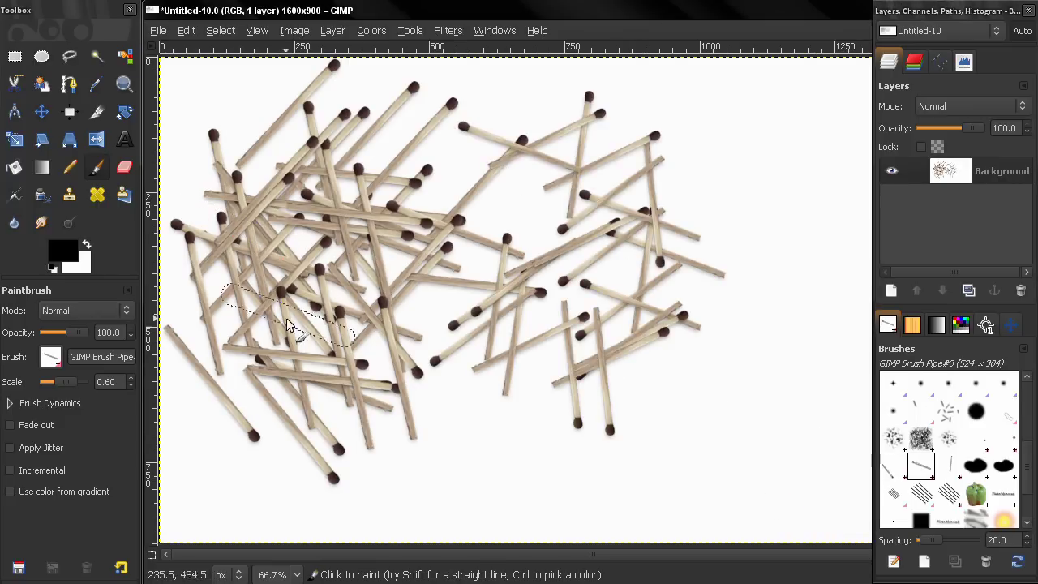
# Lower the brush scale to 0.39 and paint smaller matchsticks near the lower right
pyautogui.moveTo(71, 386); pyautogui.dragTo(67, 386)
pyautogui.click(892, 469)
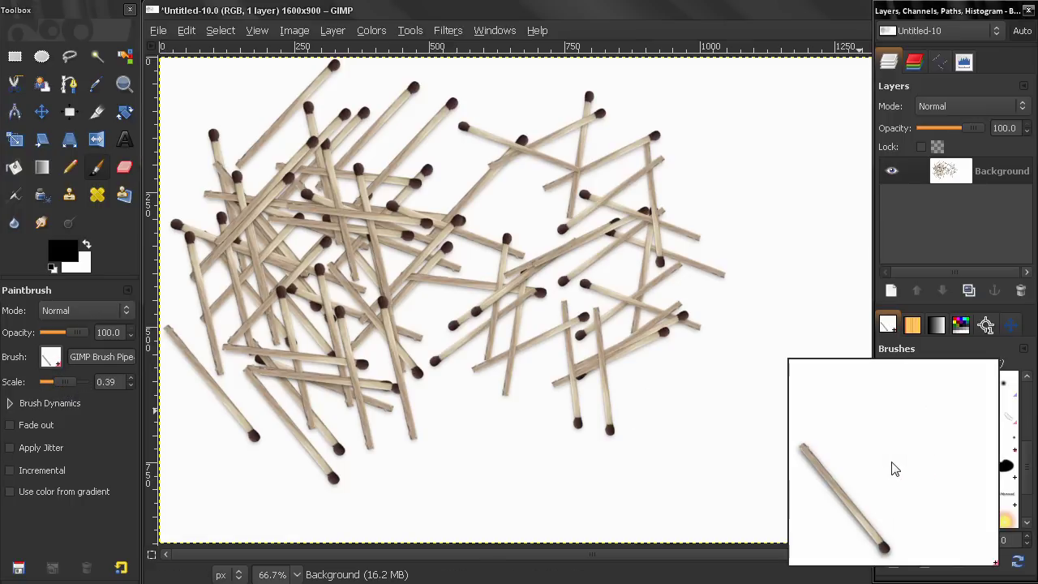
pyautogui.moveTo(712, 369)
pyautogui.mouseDown()
pyautogui.moveTo(747, 350)
pyautogui.moveTo(697, 373)
pyautogui.moveTo(761, 438)
pyautogui.moveTo(733, 382)
pyautogui.moveTo(673, 422)
pyautogui.moveTo(492, 426)
pyautogui.moveTo(412, 407)
pyautogui.moveTo(543, 389)
pyautogui.moveTo(748, 220)
pyautogui.moveTo(770, 130)
pyautogui.mouseUp()
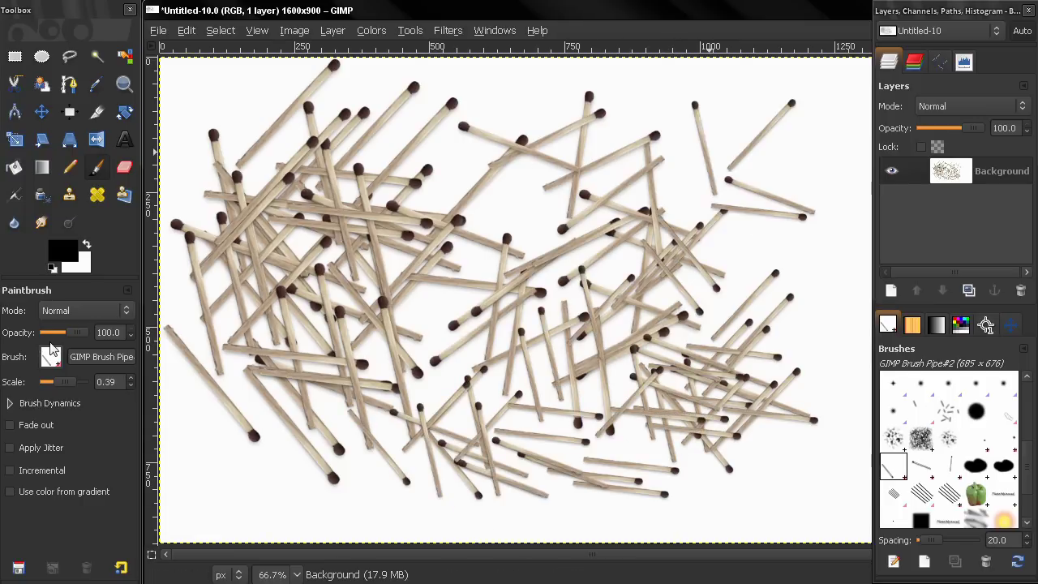